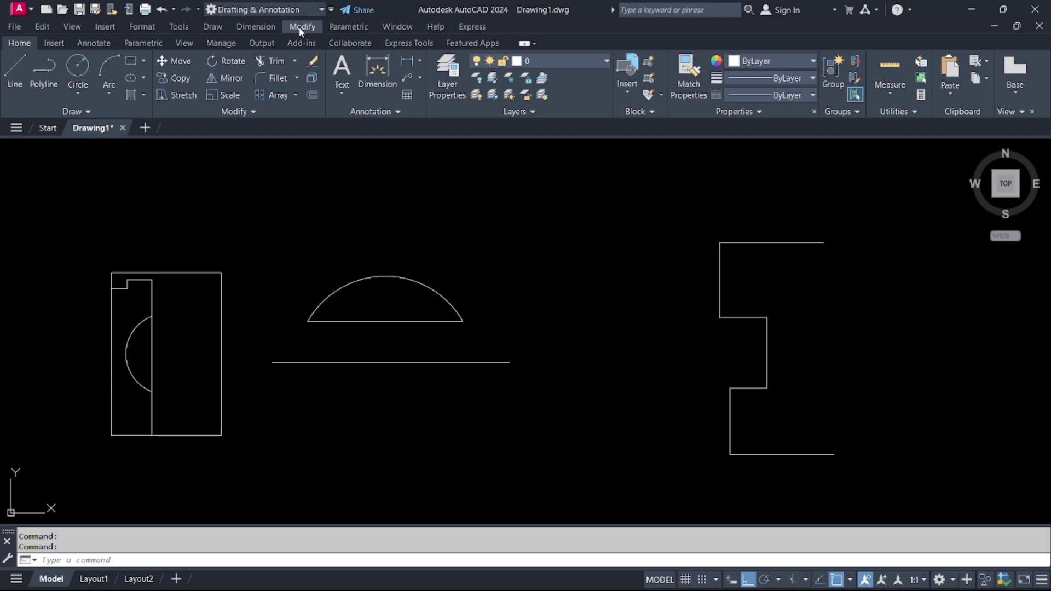
- Examine the arc with its closing chord and the separate horizontal line below it as the mirror axis
{"action": "scroll", "coordinate": [298, 408], "scroll_direction": "up", "scroll_amount": 4}
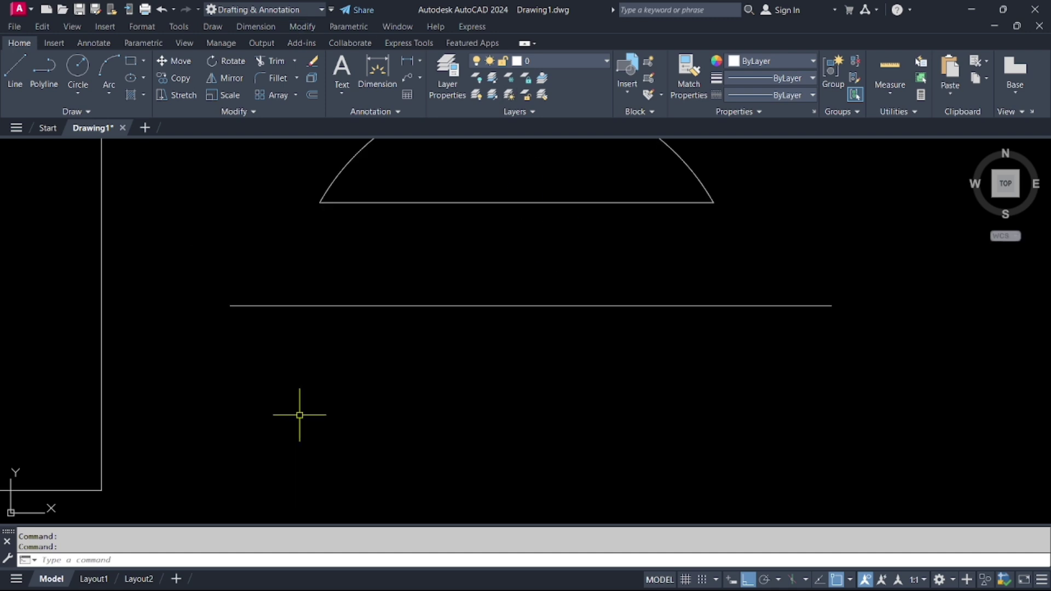
{"action": "scroll", "coordinate": [291, 445], "scroll_direction": "down", "scroll_amount": 2}
{"action": "scroll", "coordinate": [236, 388], "scroll_direction": "up", "scroll_amount": 2}
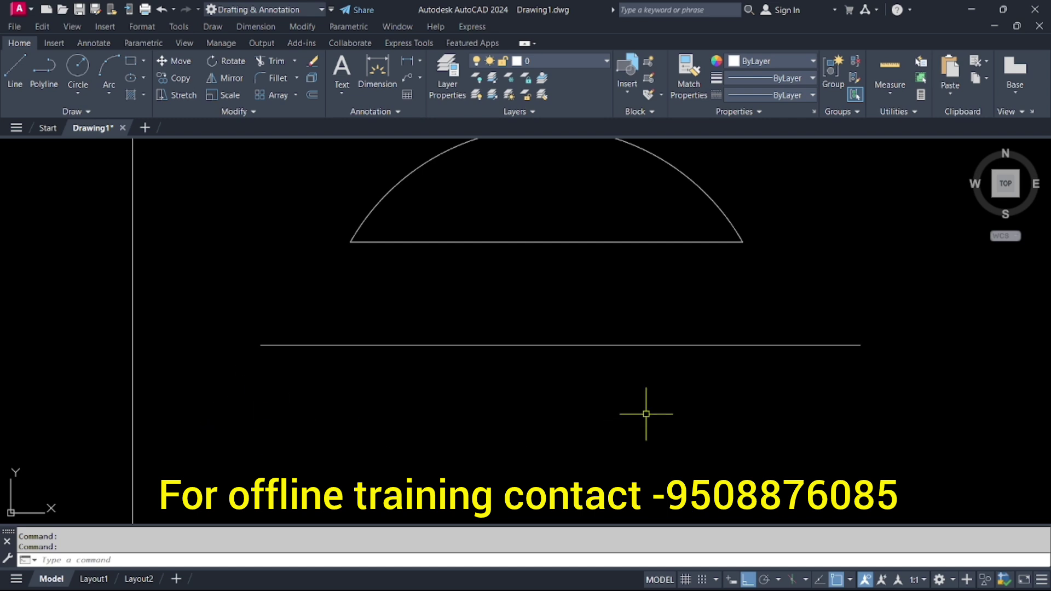
{"action": "scroll", "coordinate": [622, 437], "scroll_direction": "down", "scroll_amount": 2}
{"action": "mouse_move", "coordinate": [622, 437]}
{"action": "middle_mouse_down"}
{"action": "mouse_move", "coordinate": [535, 454]}
{"action": "mouse_move", "coordinate": [428, 454]}
{"action": "middle_mouse_up"}
{"action": "scroll", "coordinate": [429, 453], "scroll_direction": "up", "scroll_amount": 2}
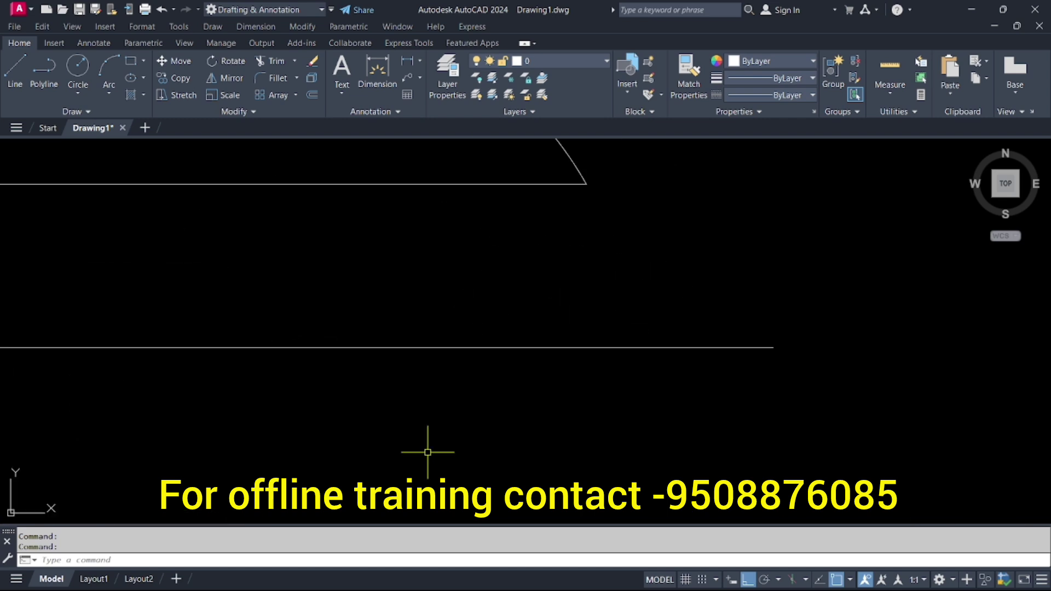
{"action": "scroll", "coordinate": [429, 452], "scroll_direction": "down", "scroll_amount": 1}
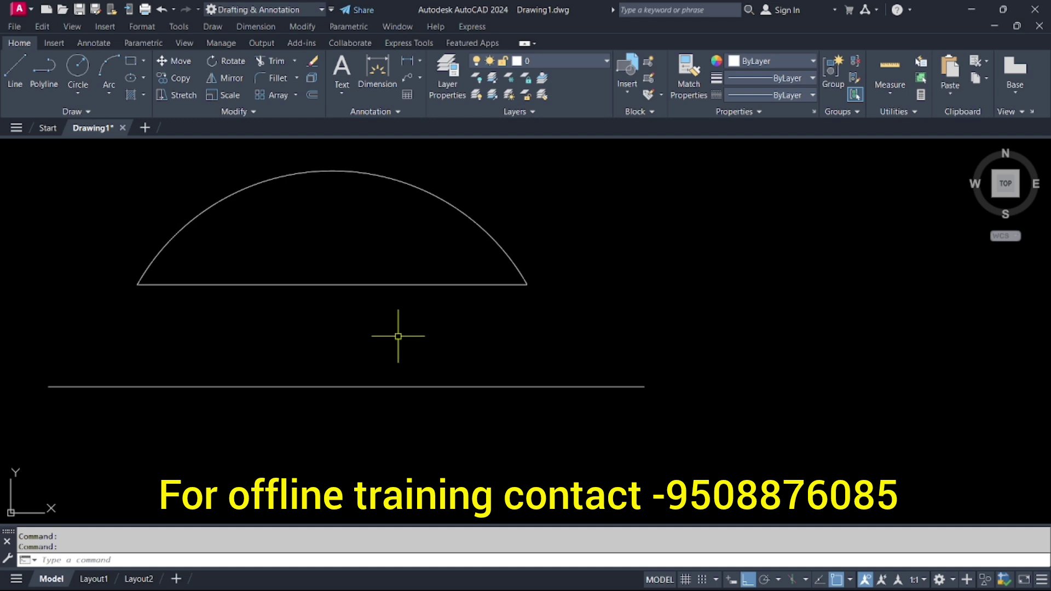
{"action": "scroll", "coordinate": [487, 305], "scroll_direction": "down", "scroll_amount": 2}
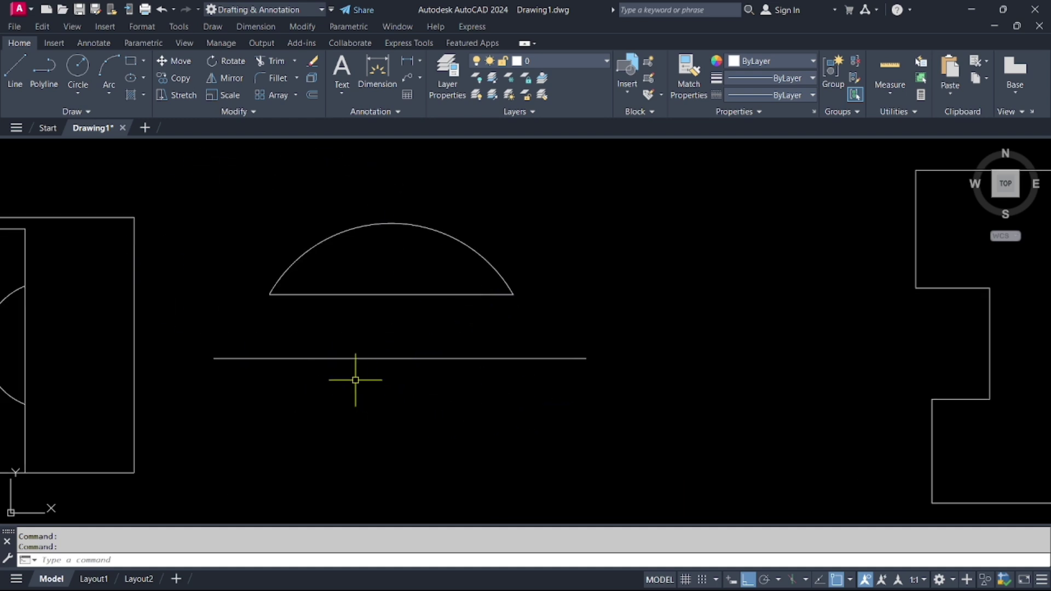
{"action": "scroll", "coordinate": [209, 367], "scroll_direction": "up", "scroll_amount": 4}
{"action": "scroll", "coordinate": [433, 365], "scroll_direction": "down", "scroll_amount": 2}
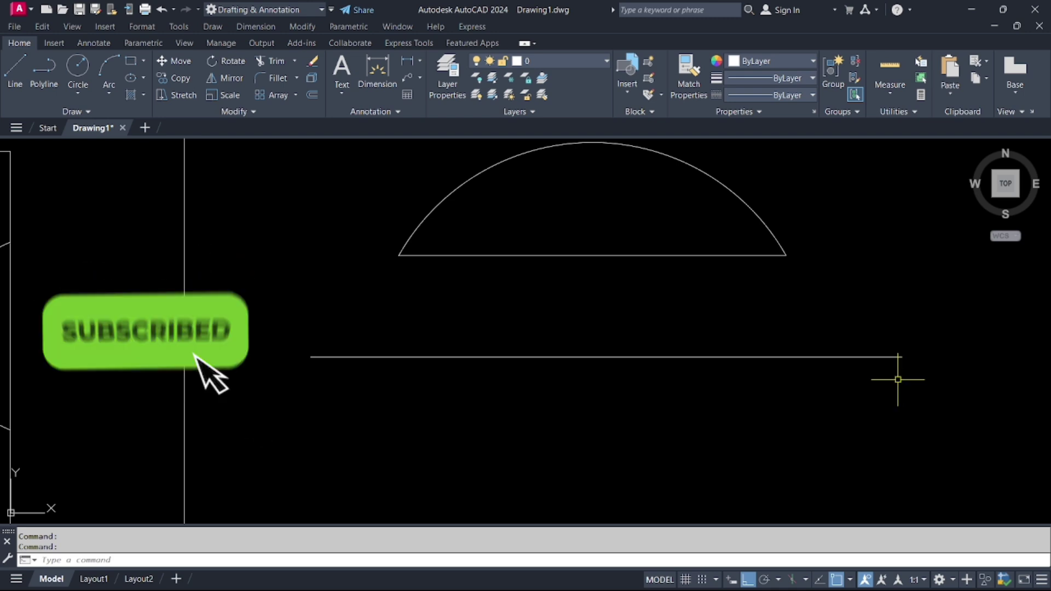
{"action": "middle_click_drag", "start_coordinate": [900, 380], "coordinate": [836, 407]}
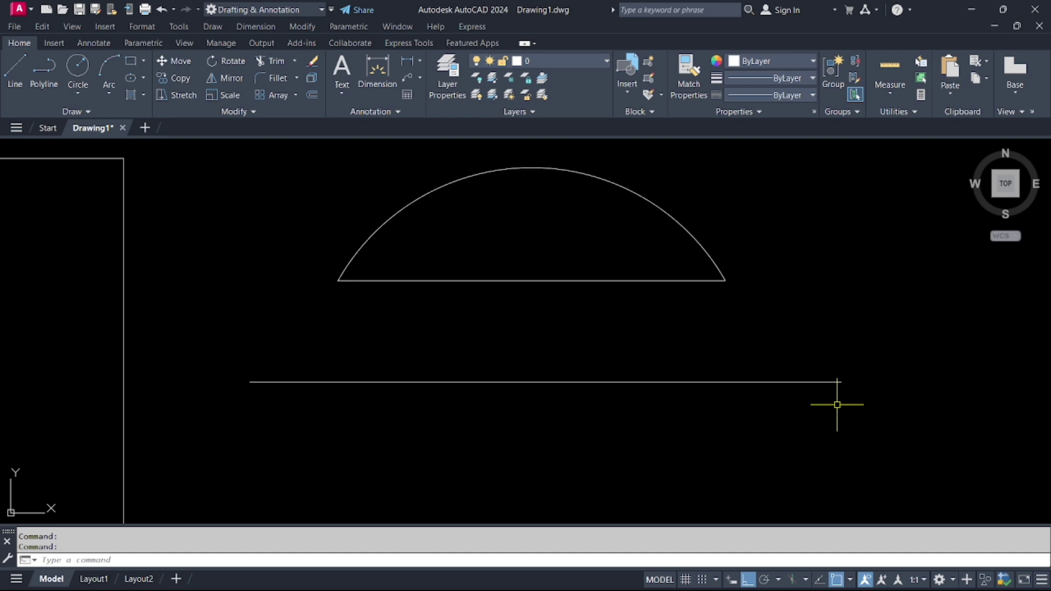
{"action": "left_click", "coordinate": [796, 382]}
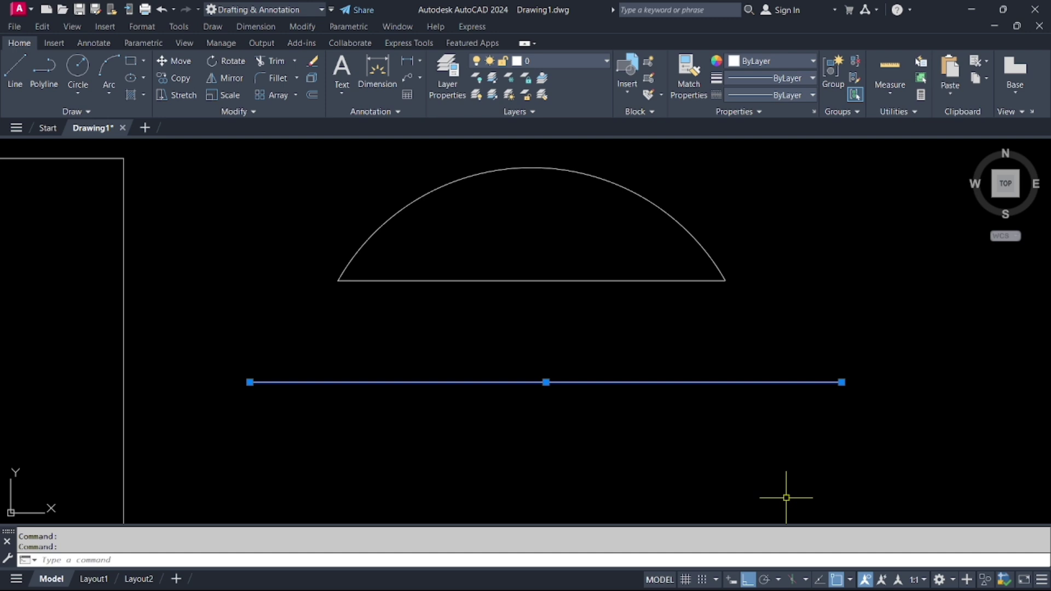
{"action": "key", "text": "Escape"}
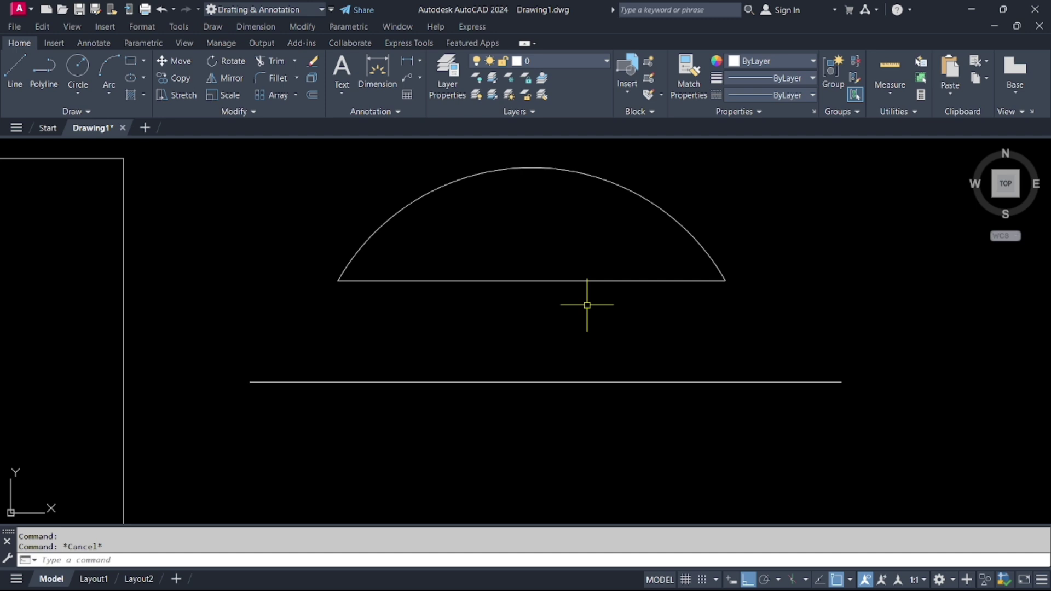
{"action": "left_click", "coordinate": [567, 383]}
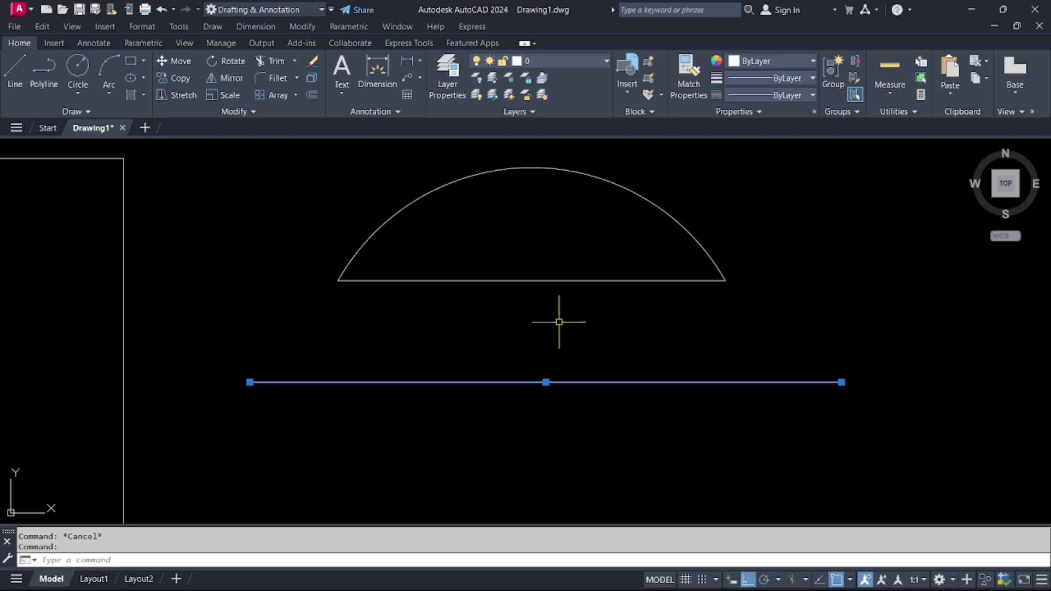
{"action": "key", "text": "Escape"}
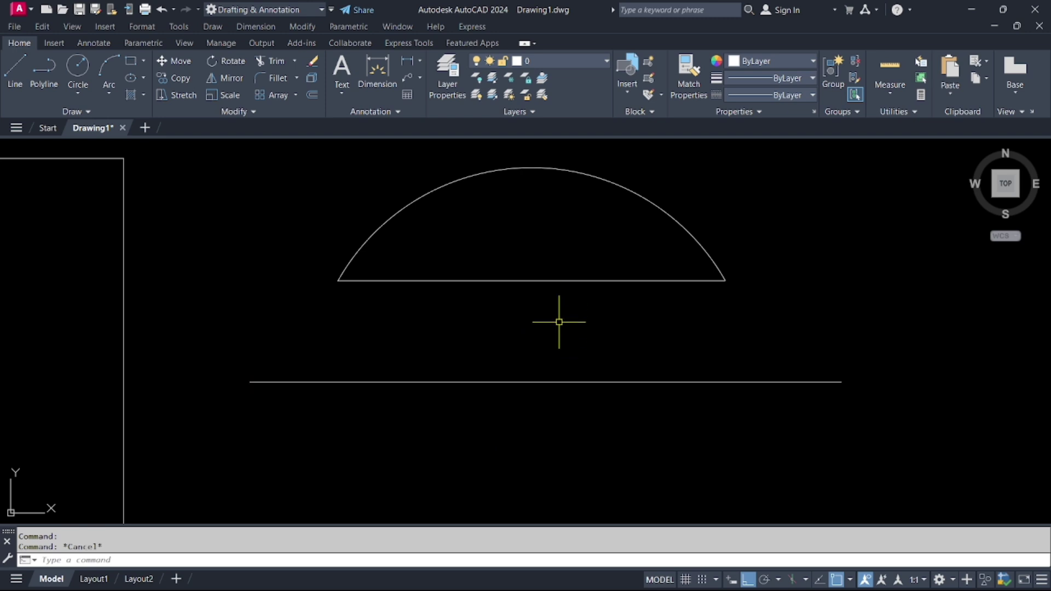
{"action": "middle_click_drag", "start_coordinate": [559, 322], "coordinate": [450, 345]}
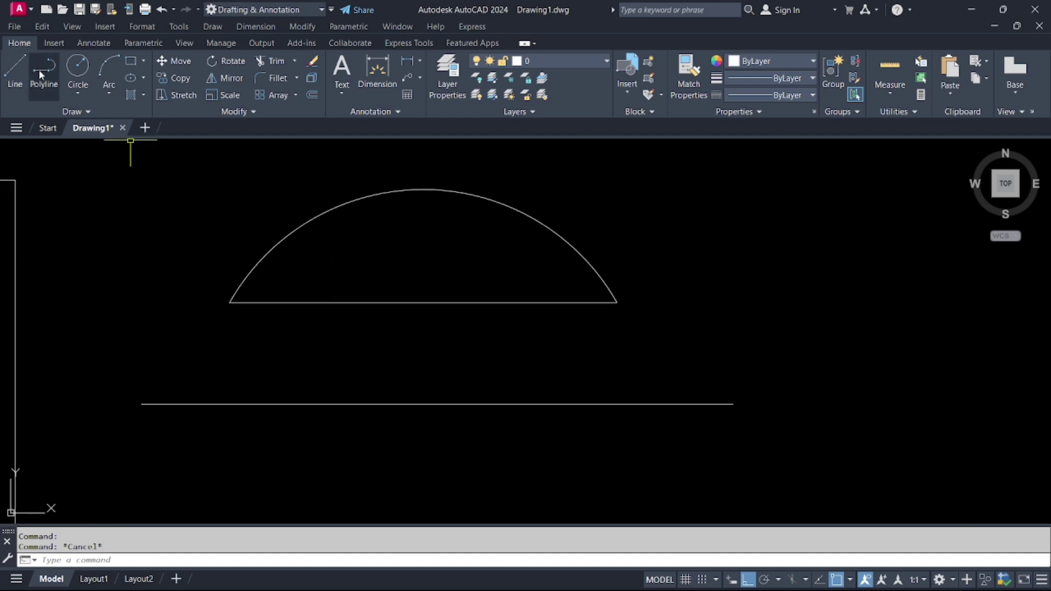
- Mirror the arc and its chord across the horizontal line below, using the line's two endpoints and keeping the source objects
{"action": "left_click", "coordinate": [223, 79]}
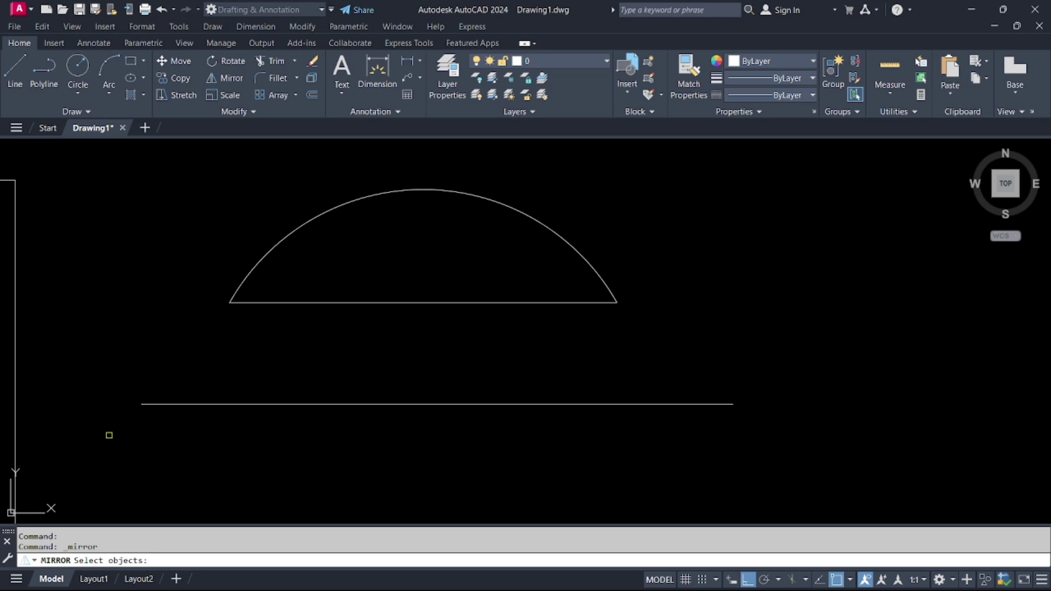
{"action": "key", "text": "Escape"}
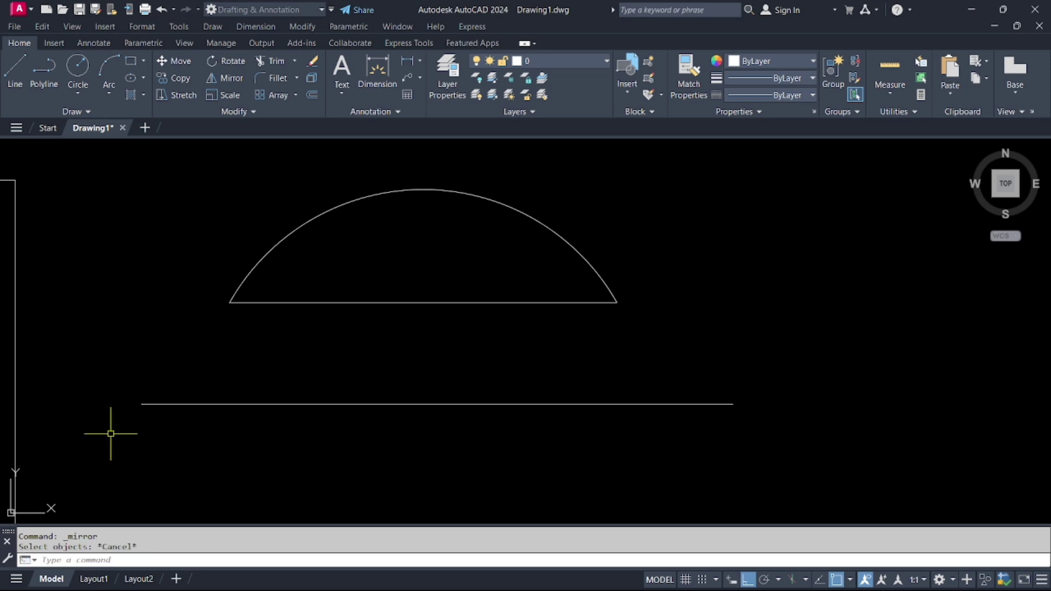
{"action": "left_click", "coordinate": [231, 81]}
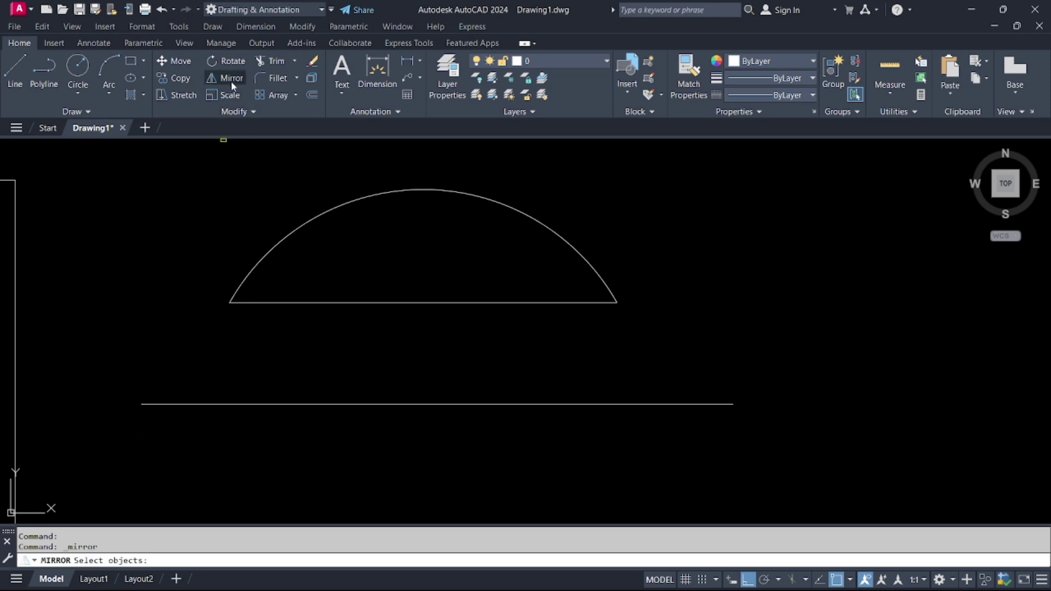
{"action": "left_click", "coordinate": [650, 311]}
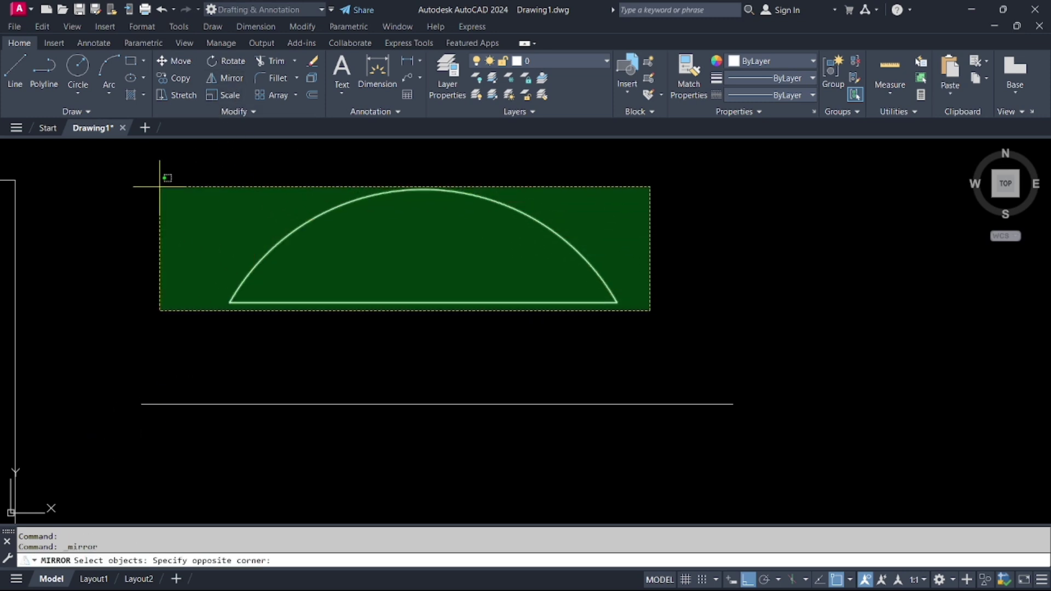
{"action": "left_click", "coordinate": [167, 182]}
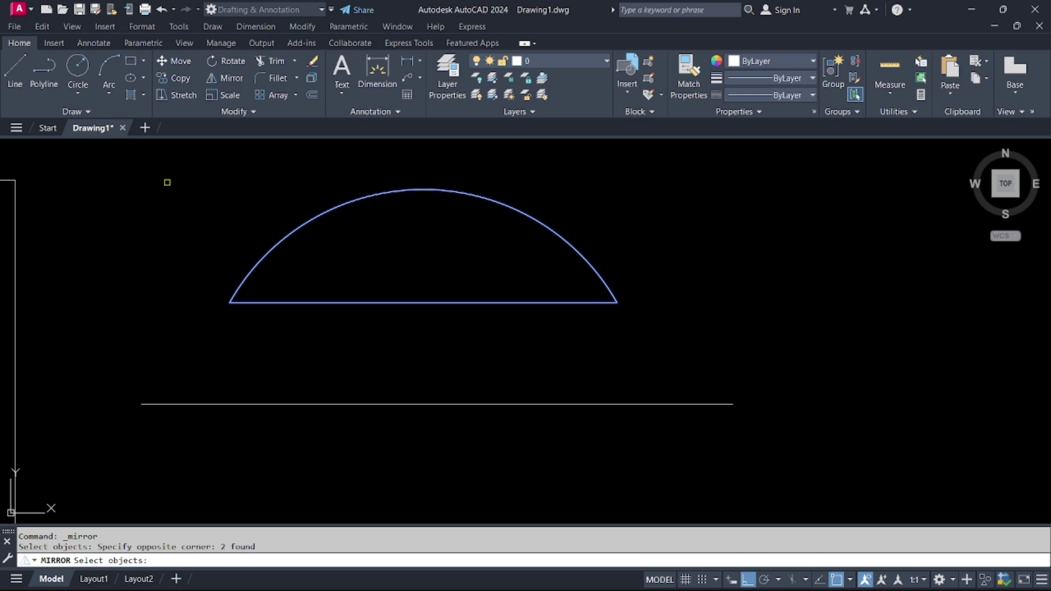
{"action": "key", "text": "Return"}
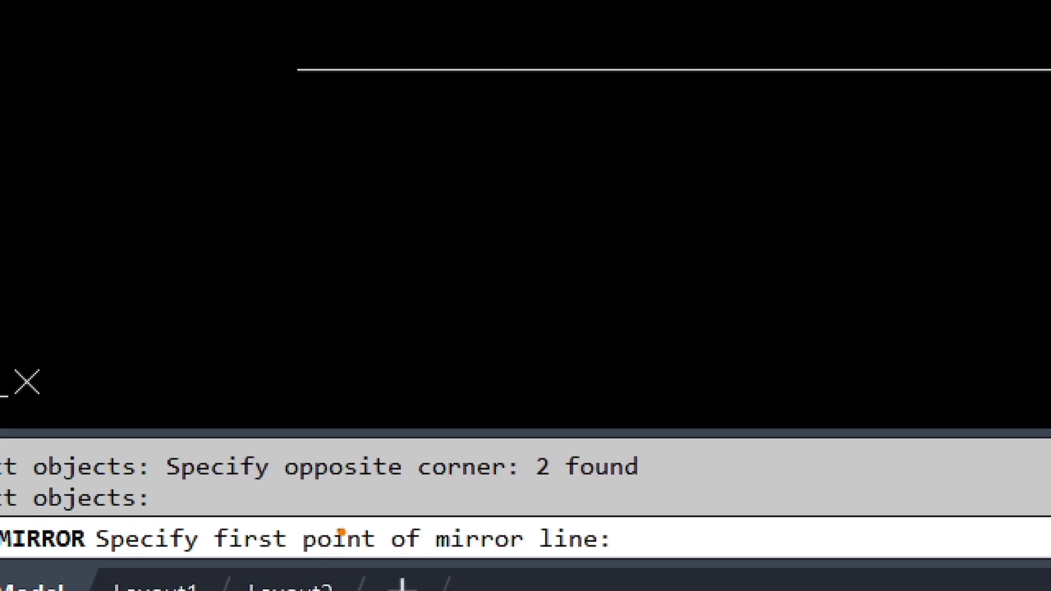
{"action": "left_click_drag", "start_coordinate": [280, 562], "coordinate": [385, 556]}
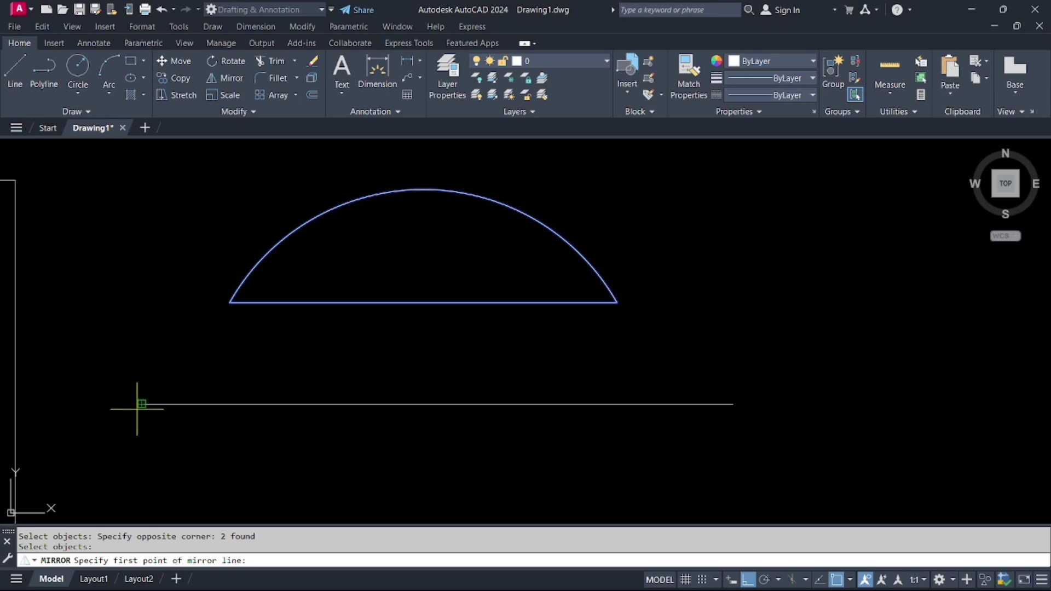
{"action": "left_click", "coordinate": [141, 404]}
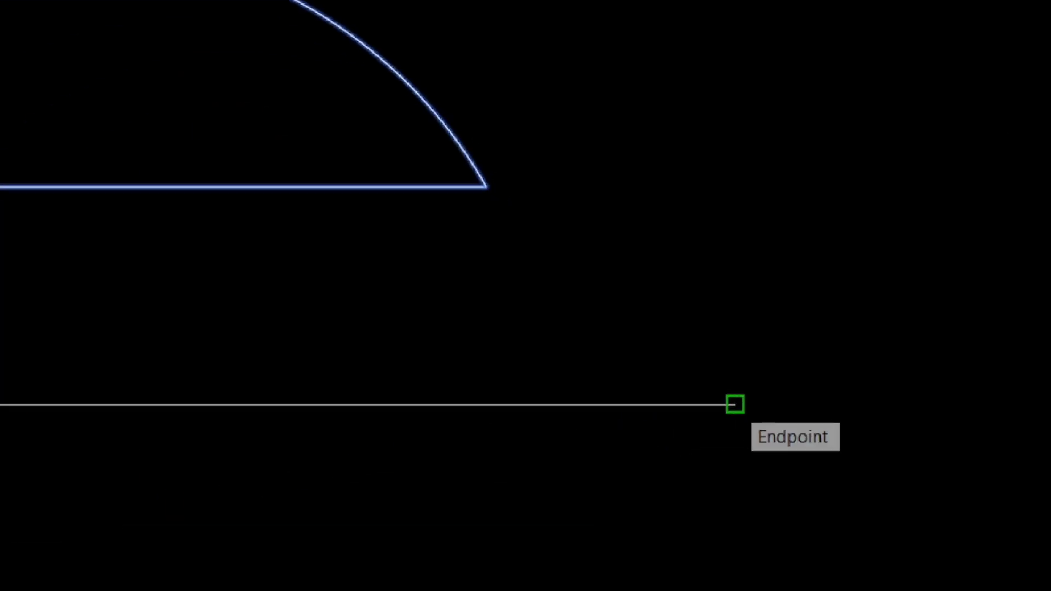
{"action": "left_click", "coordinate": [733, 404]}
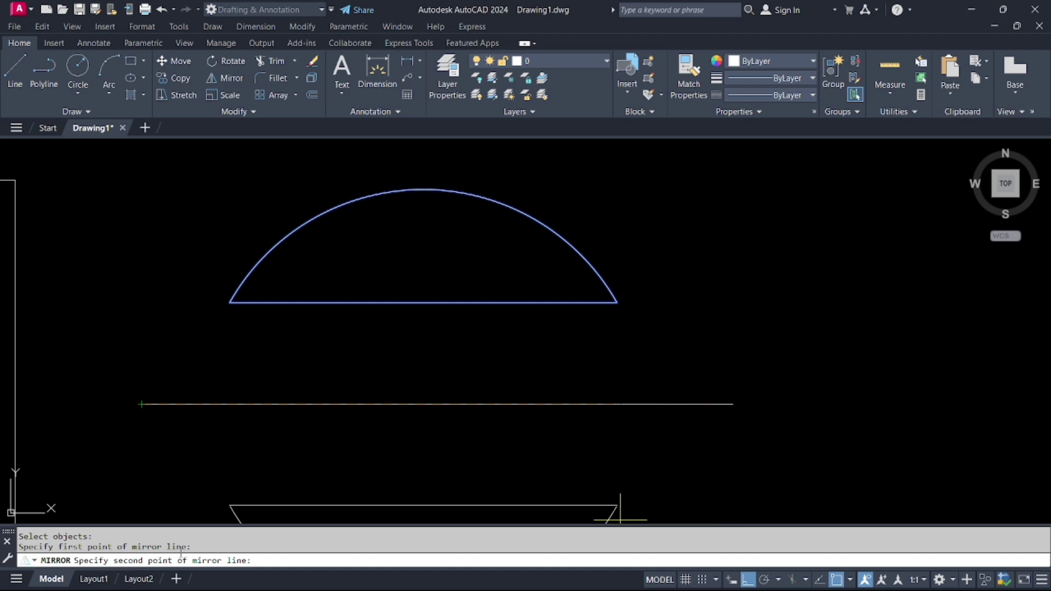
{"action": "key", "text": "Return"}
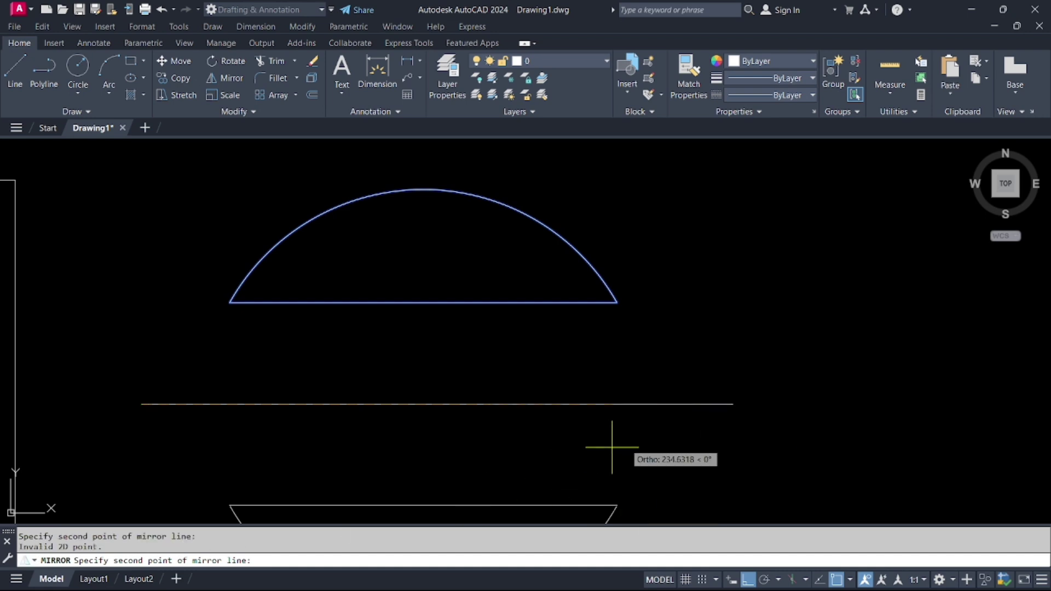
{"action": "left_click", "coordinate": [731, 403]}
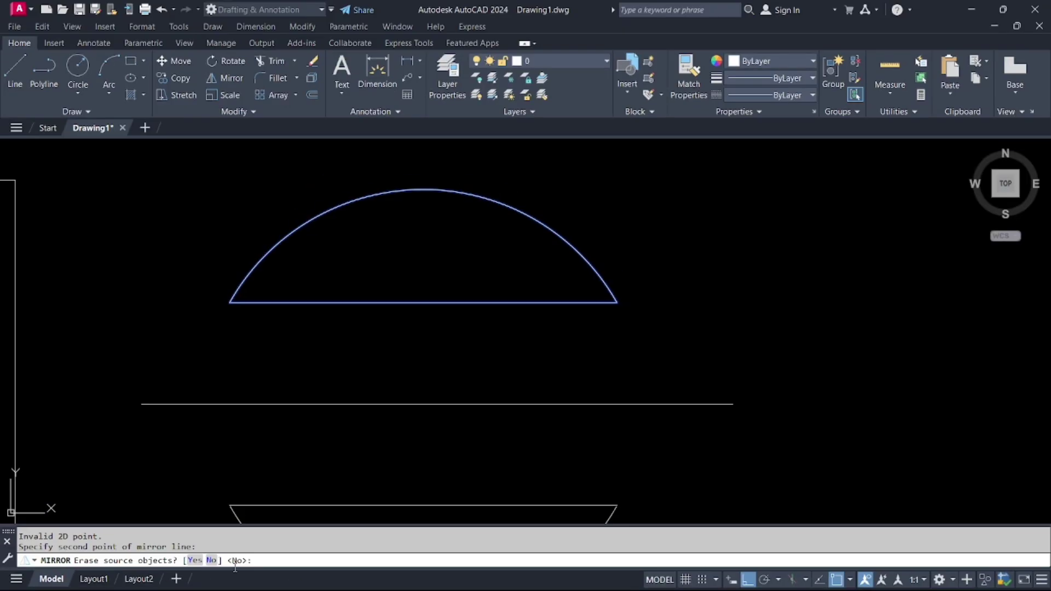
{"action": "left_click", "coordinate": [211, 560]}
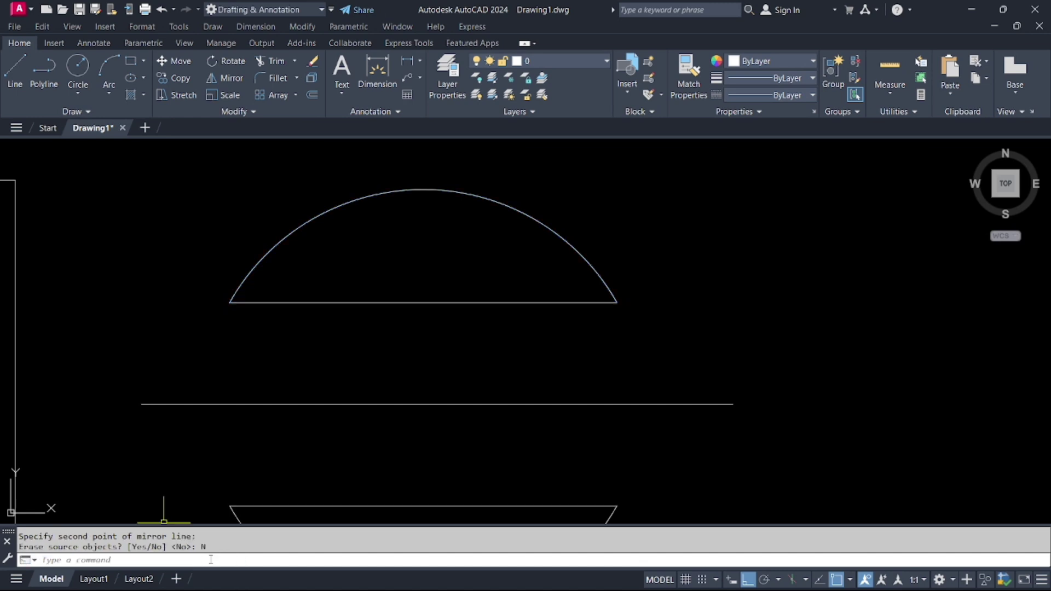
- Examine the mirrored arc and chord in relation to the original shape and the horizontal mirror line
{"action": "scroll", "coordinate": [277, 320], "scroll_direction": "down", "scroll_amount": 2}
{"action": "middle_click_drag", "start_coordinate": [290, 441], "coordinate": [310, 367]}
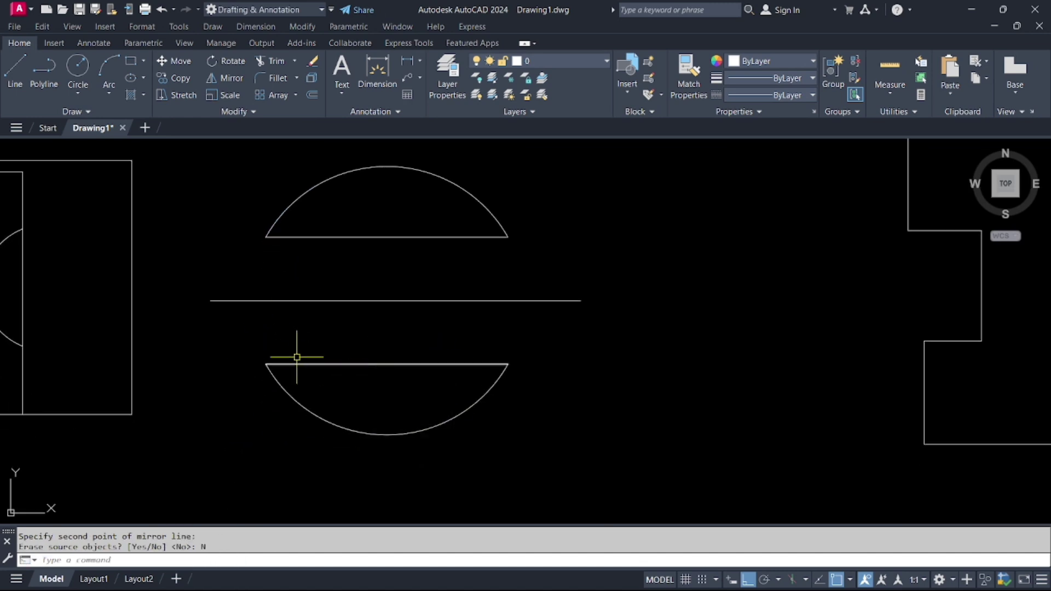
{"action": "left_click", "coordinate": [283, 301]}
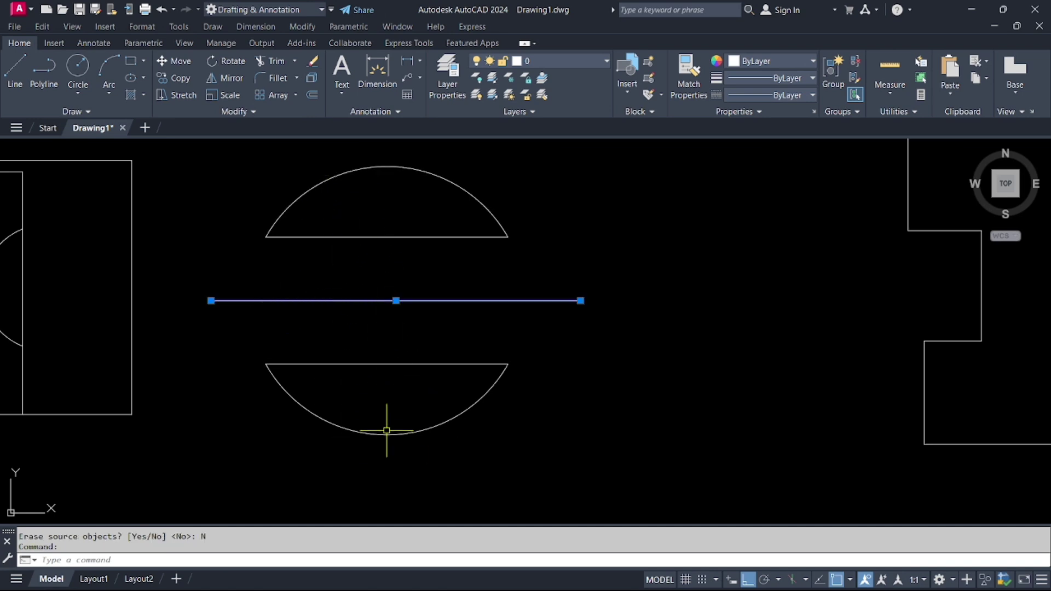
{"action": "key", "text": "Escape"}
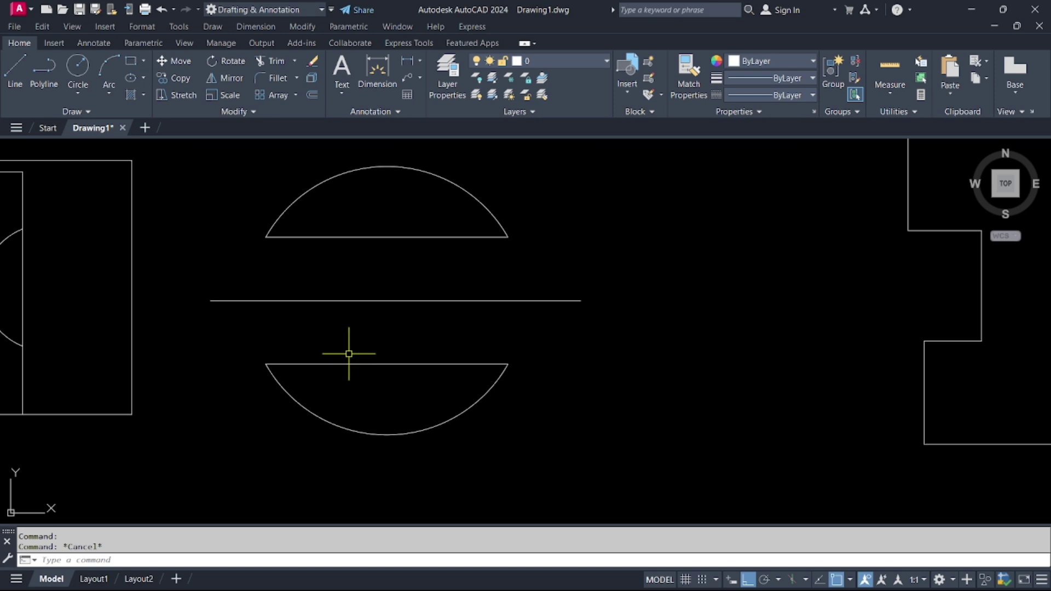
{"action": "middle_click_drag", "start_coordinate": [347, 355], "coordinate": [340, 347]}
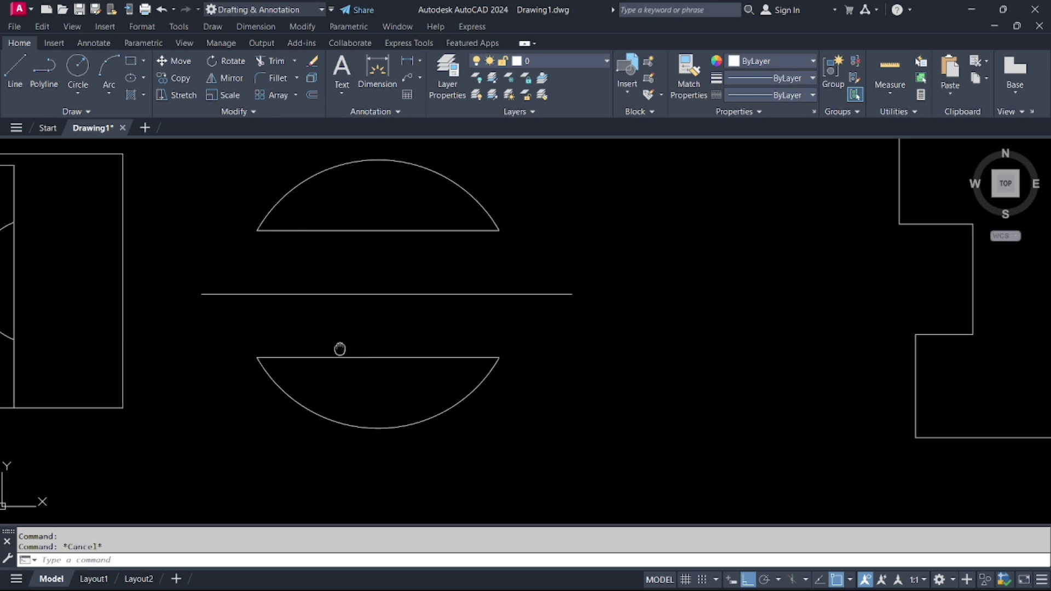
{"action": "left_click", "coordinate": [318, 294]}
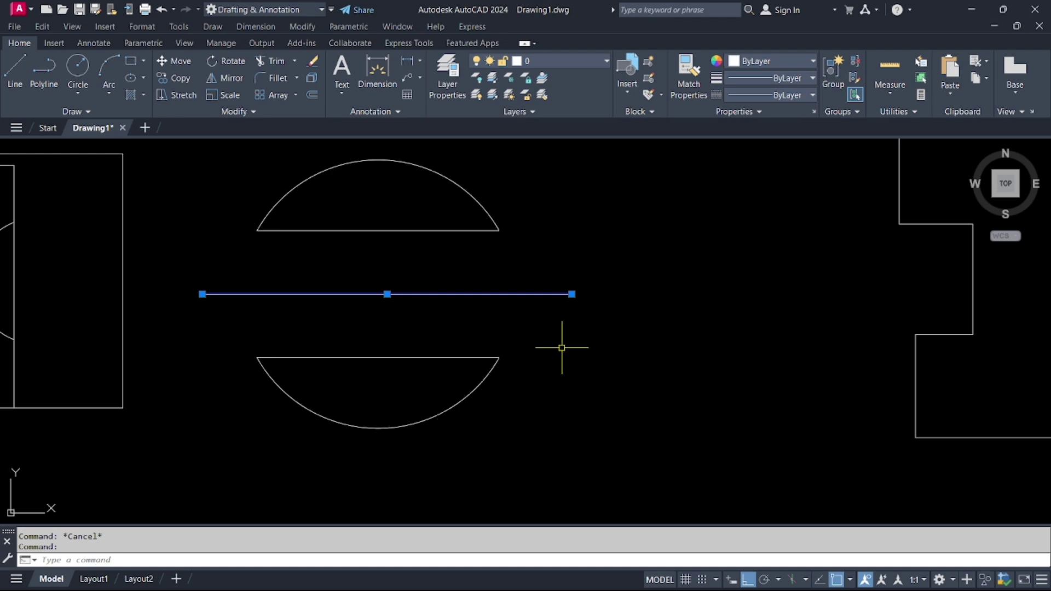
{"action": "key", "text": "Escape"}
{"action": "key", "text": "Escape"}
{"action": "scroll", "coordinate": [562, 348], "scroll_direction": "down", "scroll_amount": 2}
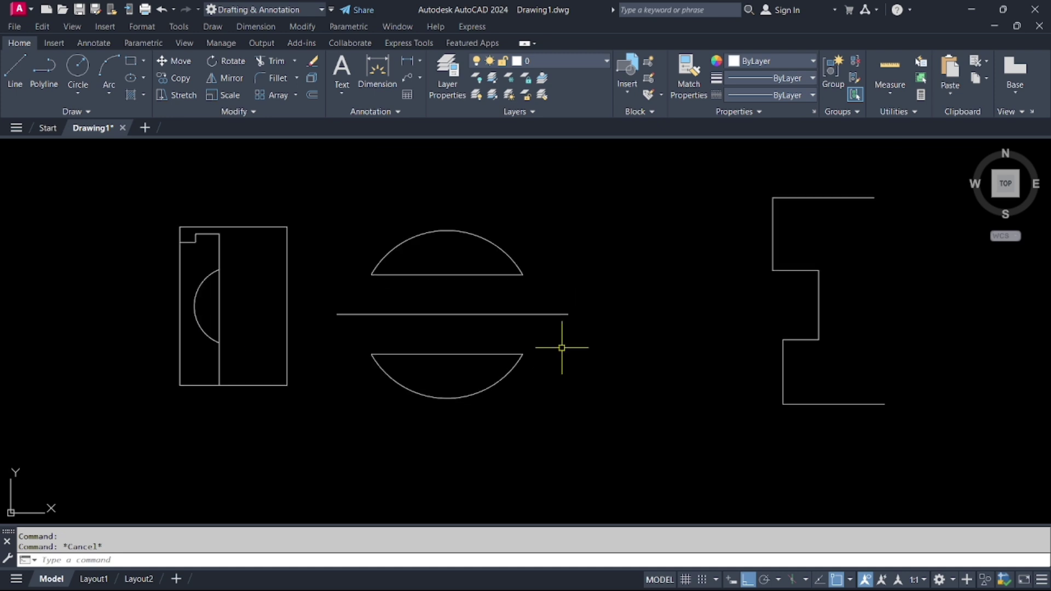
{"action": "scroll", "coordinate": [507, 358], "scroll_direction": "up", "scroll_amount": 2}
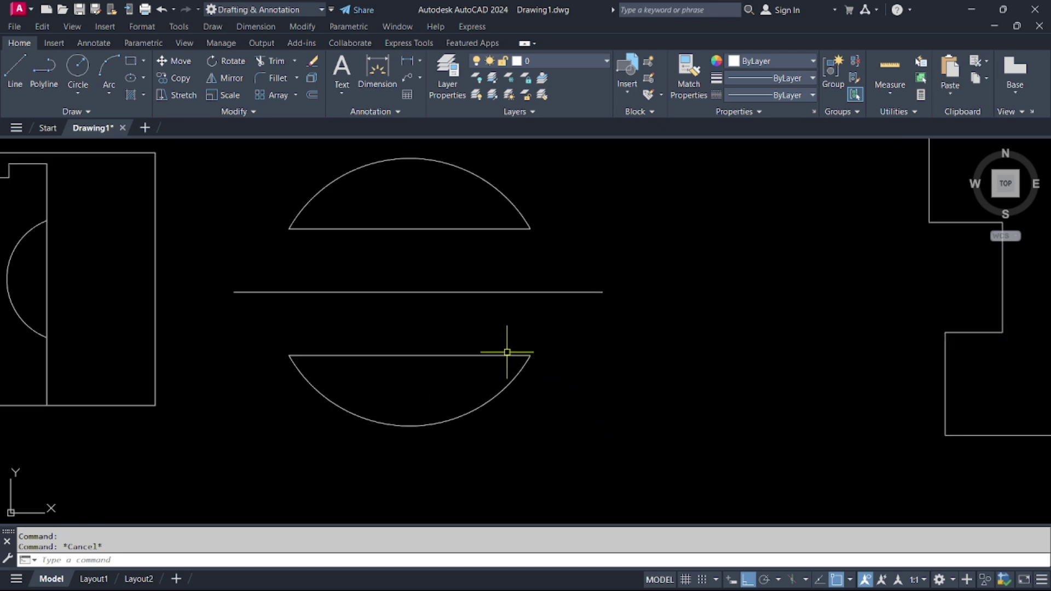
- Delete the mirrored arc and chord together with the horizontal mirror line
{"action": "left_click", "coordinate": [594, 447]}
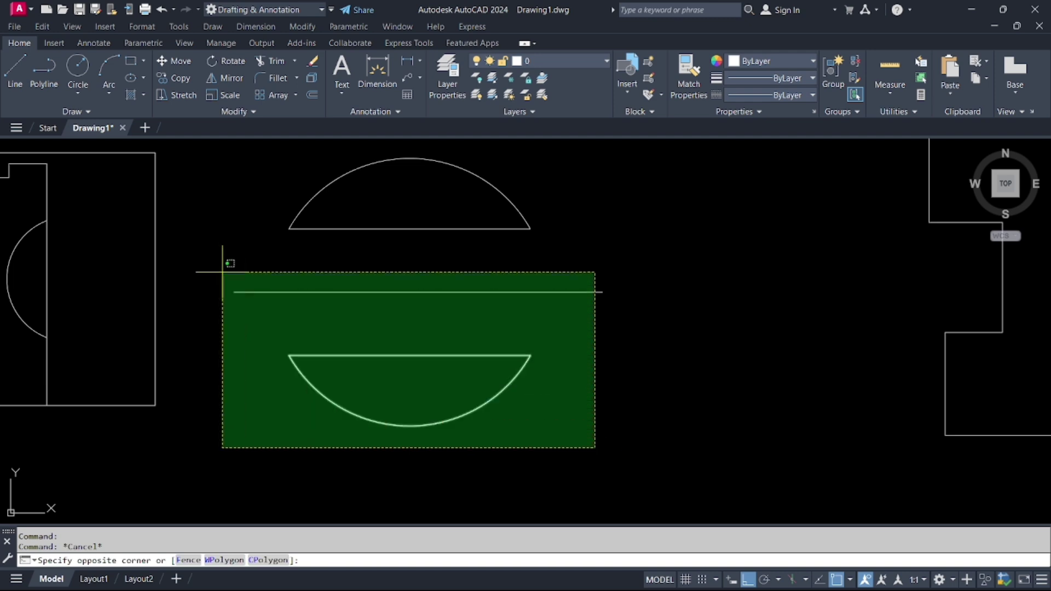
{"action": "left_click", "coordinate": [224, 281]}
{"action": "key", "text": "Delete"}
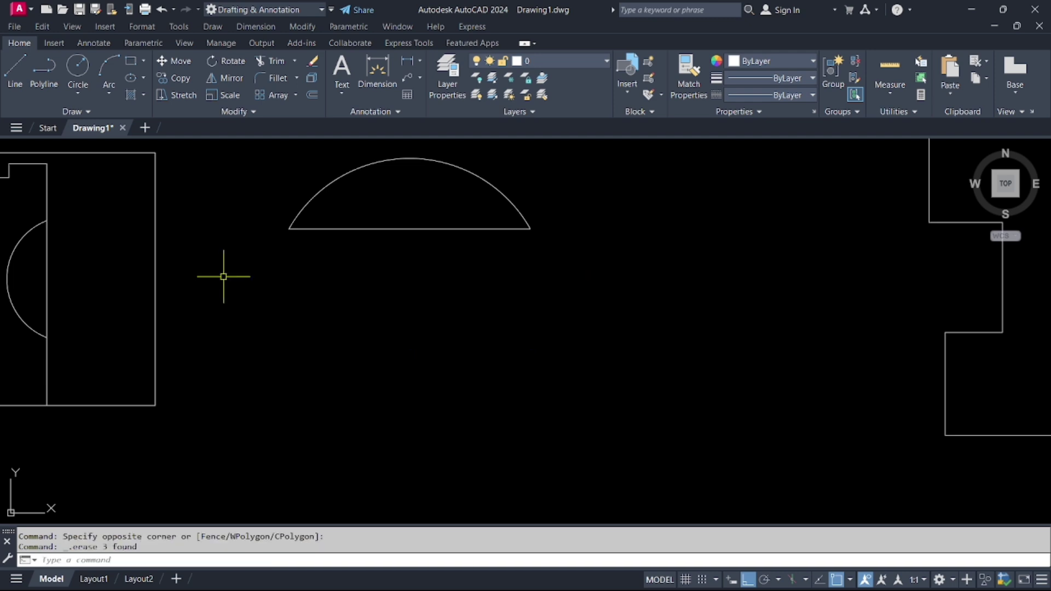
- Mirror the arc and its chord across a freely picked horizontal axis just below the chord, keep the source objects, and undo the mirror
{"action": "left_click", "coordinate": [227, 78]}
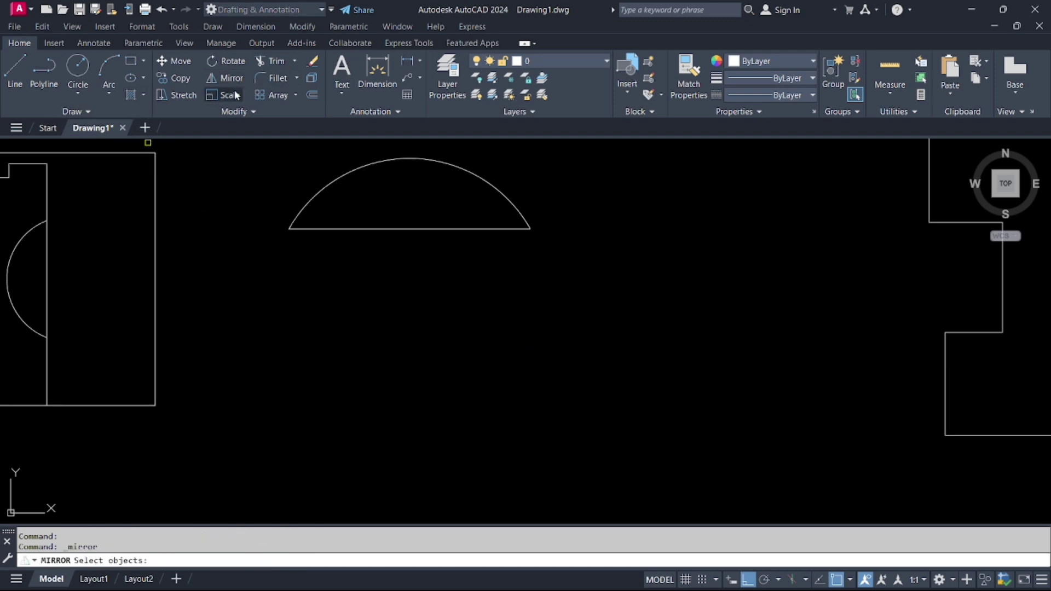
{"action": "left_click", "coordinate": [597, 291]}
{"action": "left_click", "coordinate": [289, 148]}
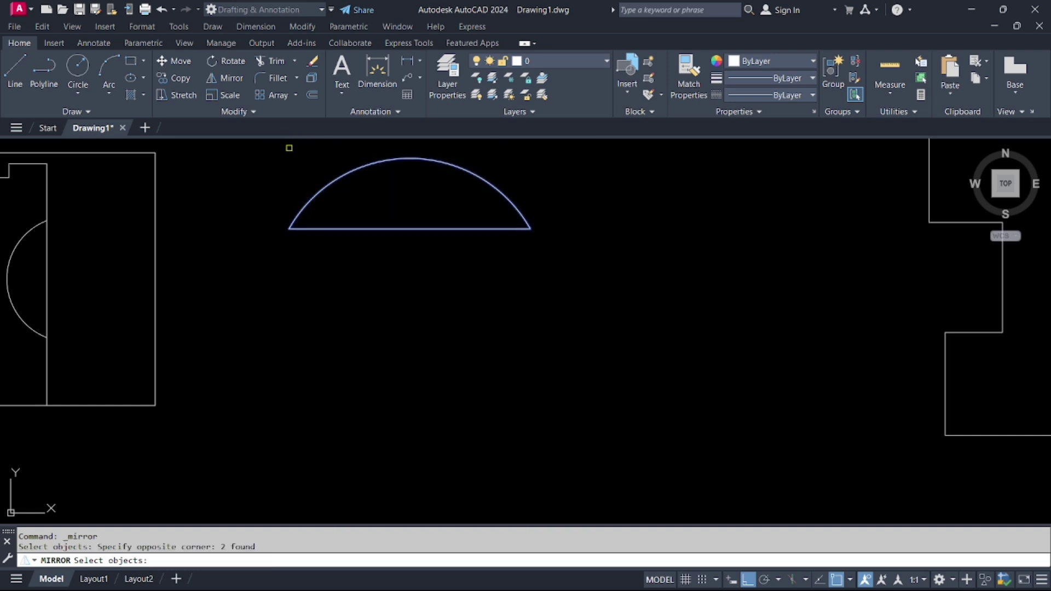
{"action": "key", "text": "Return"}
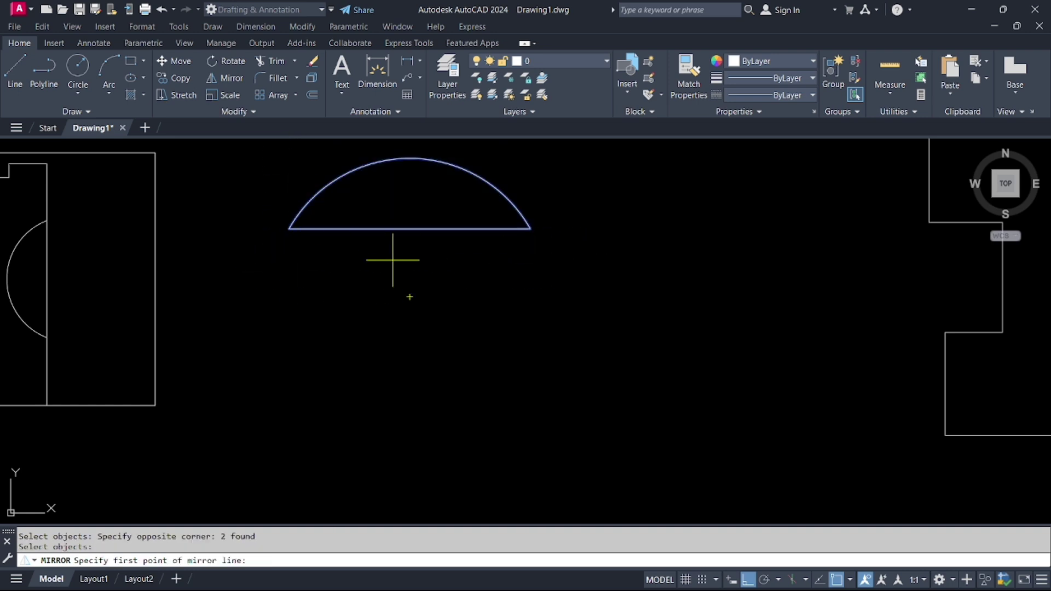
{"action": "left_click", "coordinate": [273, 242]}
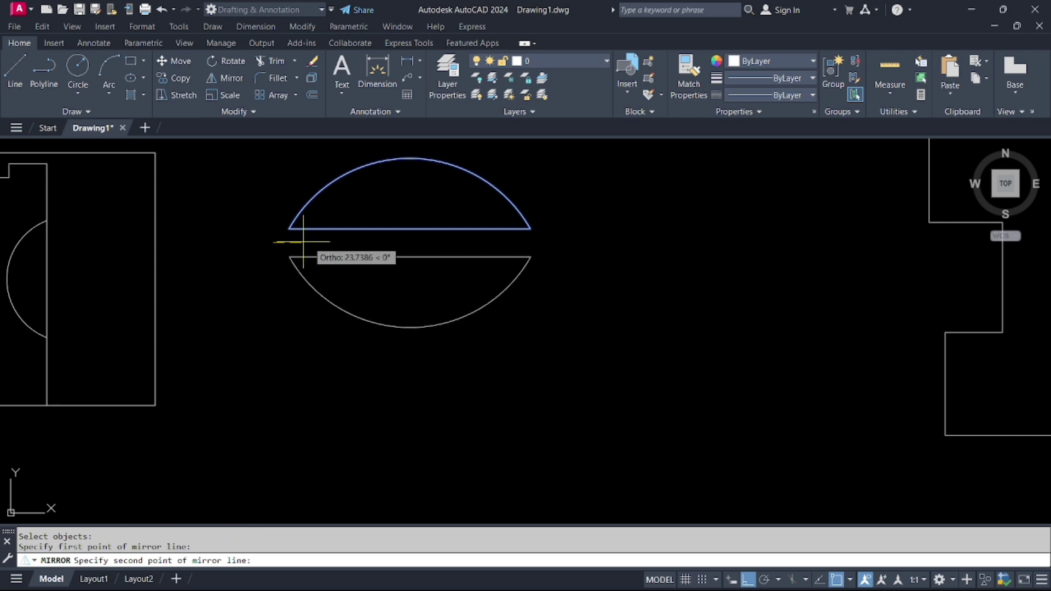
{"action": "left_click", "coordinate": [555, 240]}
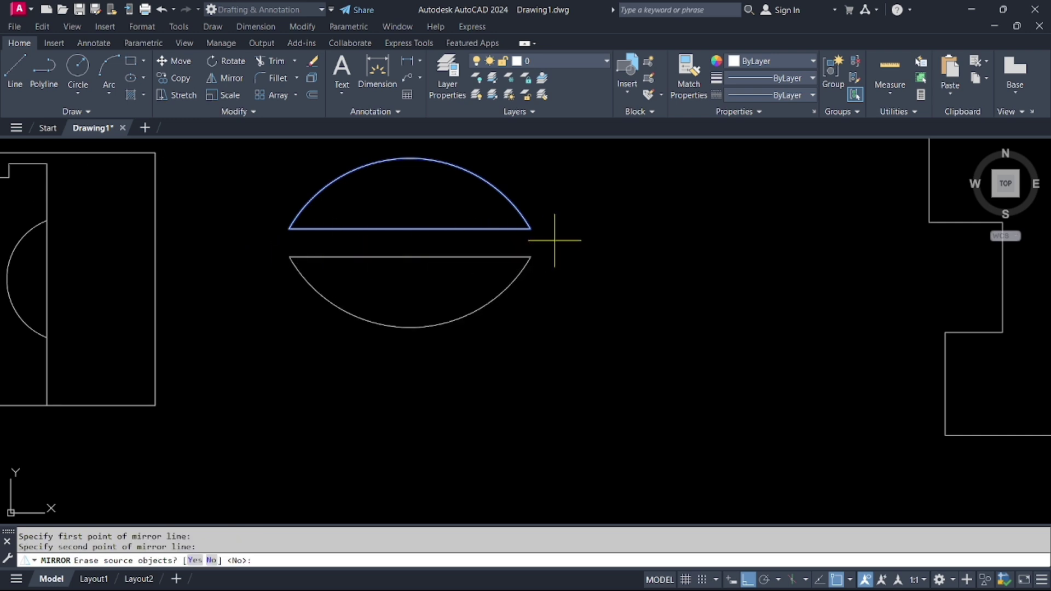
{"action": "key", "text": "Return"}
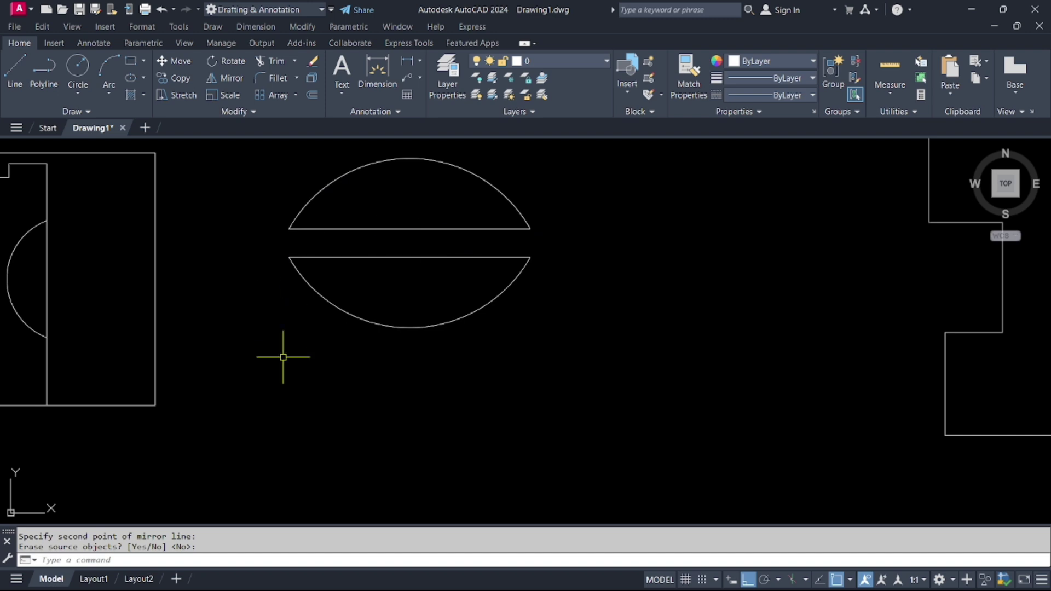
{"action": "key", "text": "ctrl+z"}
- Mirror the arc and its chord across the chord itself, using the chord's two endpoints and keeping the source objects
{"action": "middle_click_drag", "start_coordinate": [359, 411], "coordinate": [357, 460]}
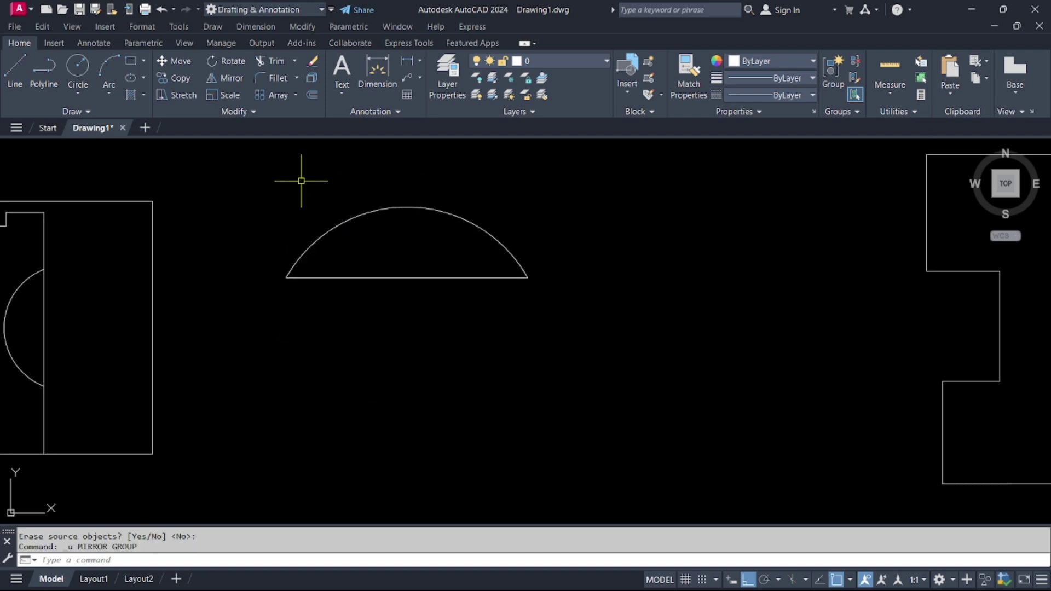
{"action": "scroll", "coordinate": [376, 194], "scroll_direction": "up", "scroll_amount": 4}
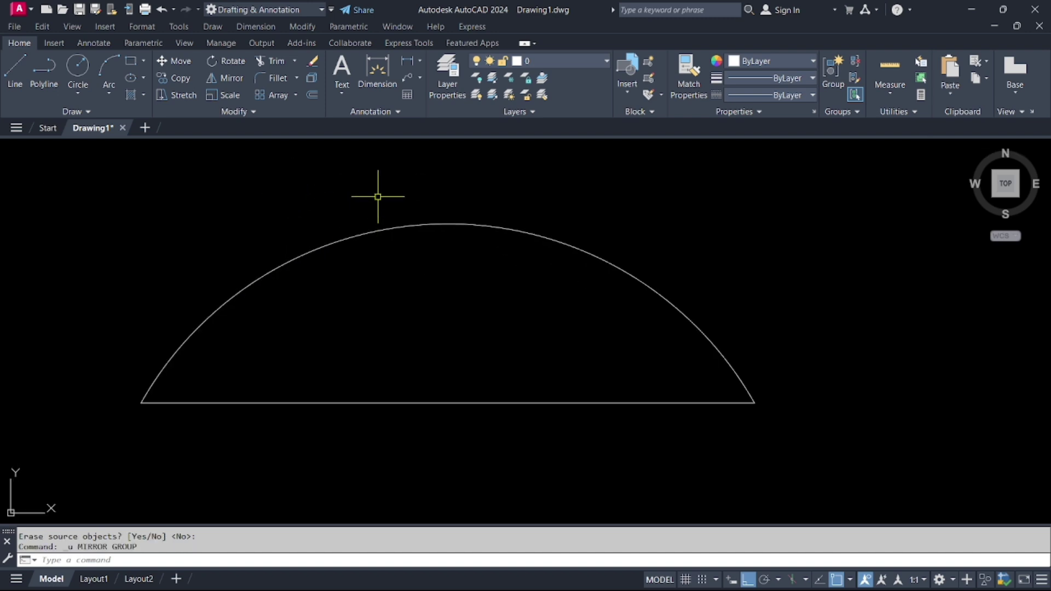
{"action": "left_click", "coordinate": [232, 80]}
{"action": "scroll", "coordinate": [308, 214], "scroll_direction": "down", "scroll_amount": 2}
{"action": "left_click", "coordinate": [648, 405]}
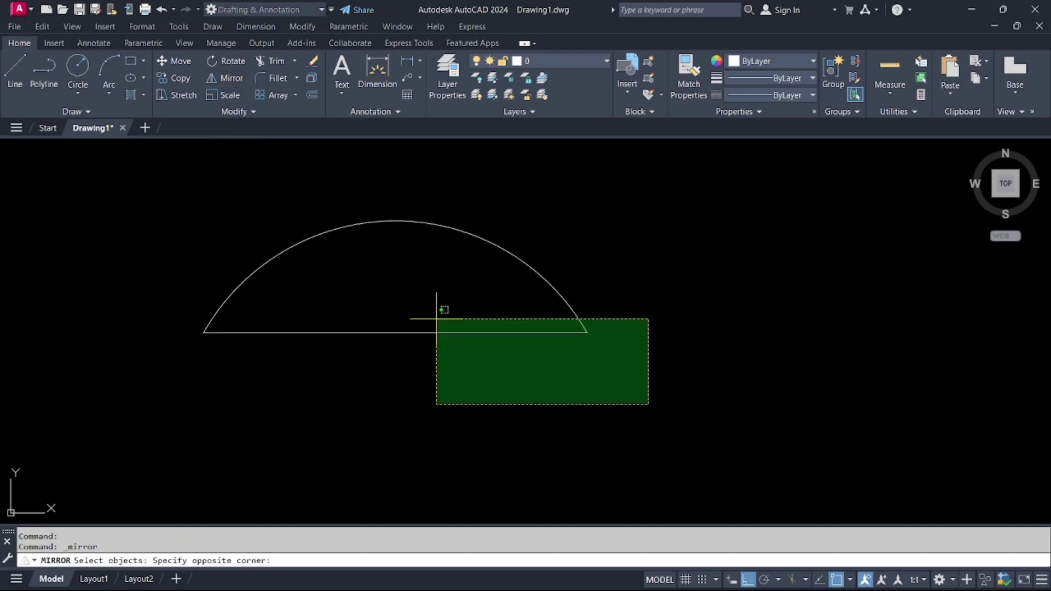
{"action": "left_click", "coordinate": [129, 193]}
{"action": "key", "text": "Return"}
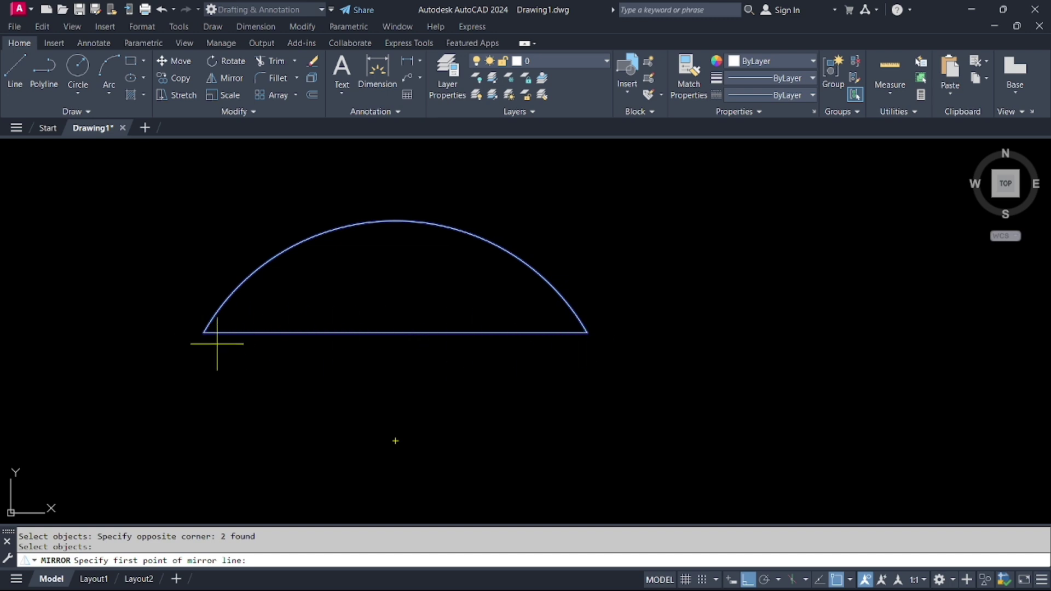
{"action": "left_click", "coordinate": [204, 332]}
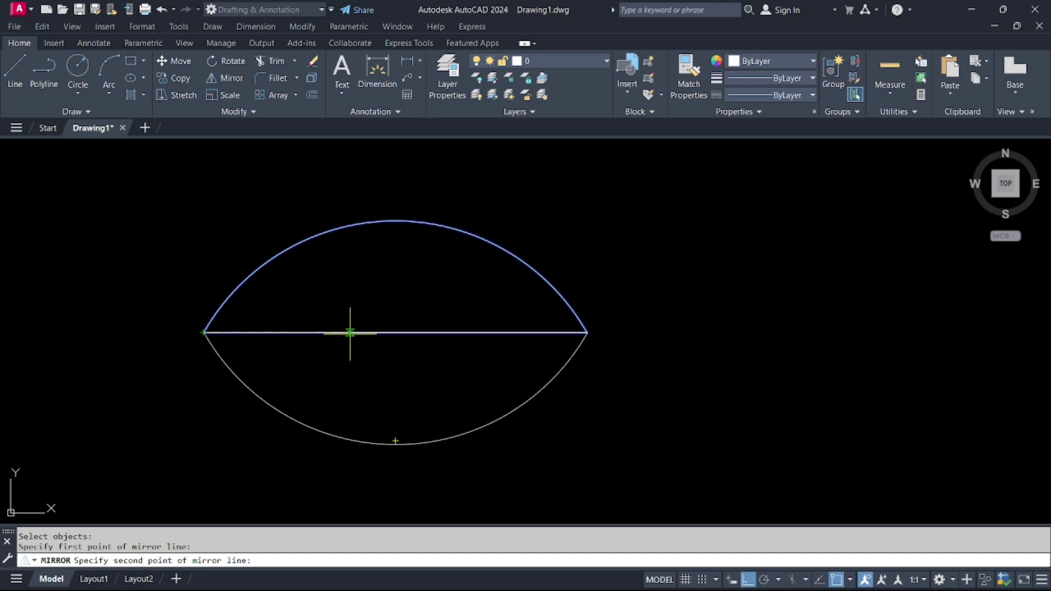
{"action": "left_click", "coordinate": [588, 331]}
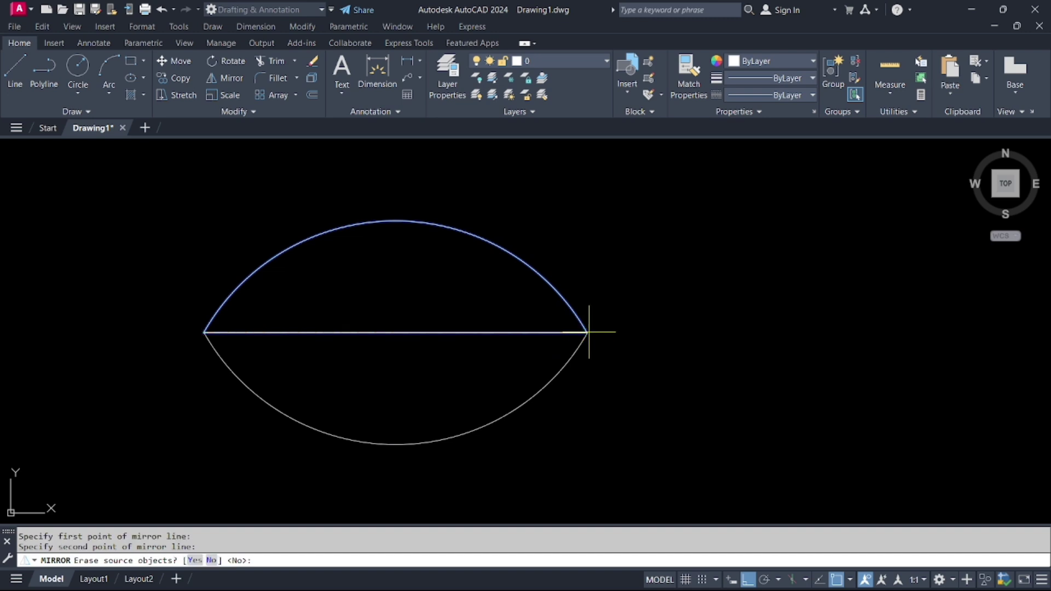
{"action": "key", "text": "Return"}
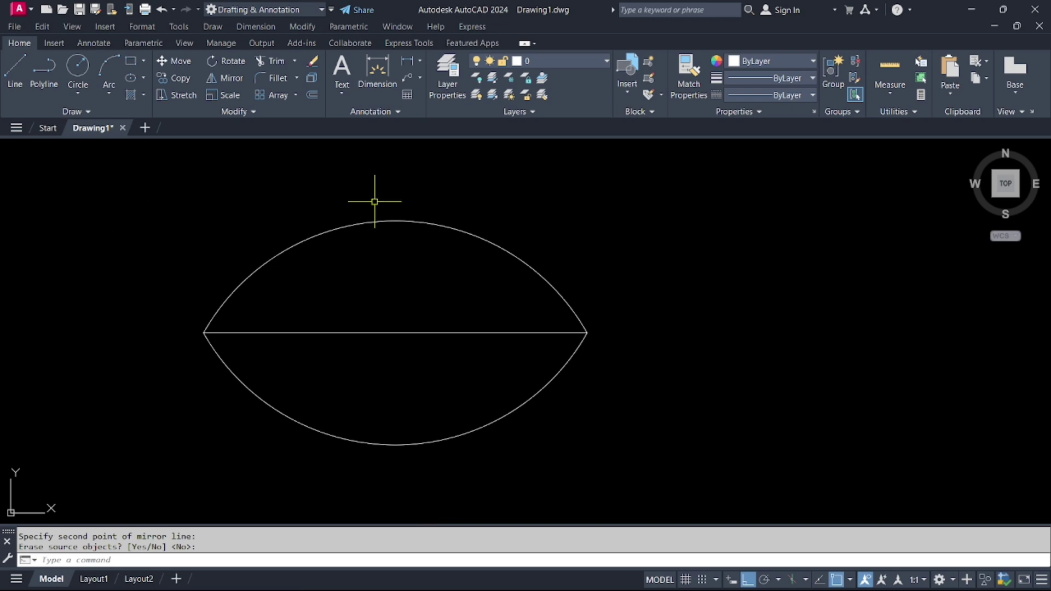
- Examine the chord used as the mirror axis and its endpoints between the original and mirrored arcs
{"action": "left_click", "coordinate": [349, 332]}
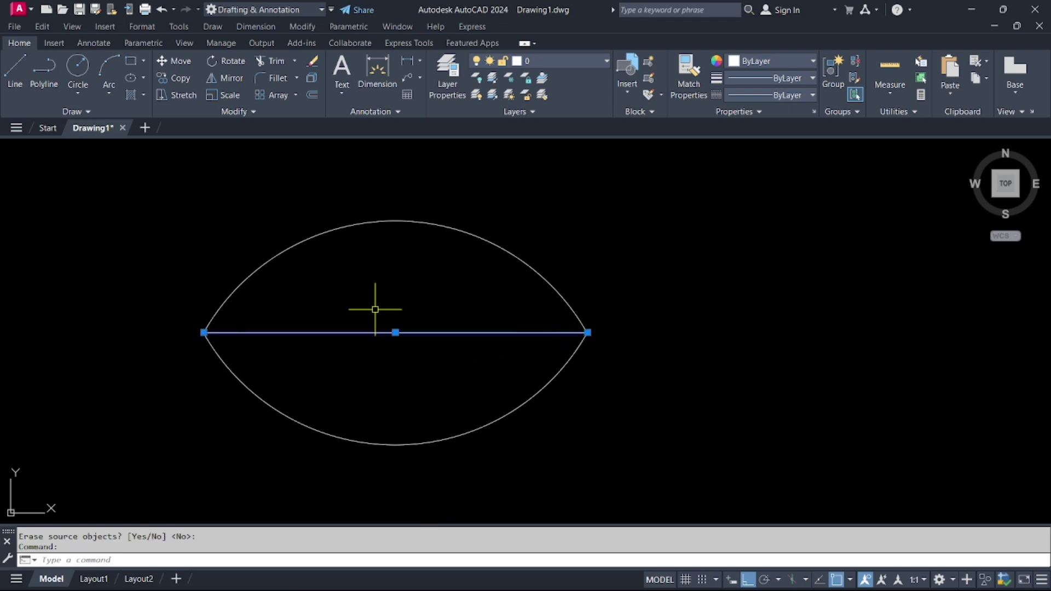
{"action": "scroll", "coordinate": [198, 333], "scroll_direction": "up", "scroll_amount": 2}
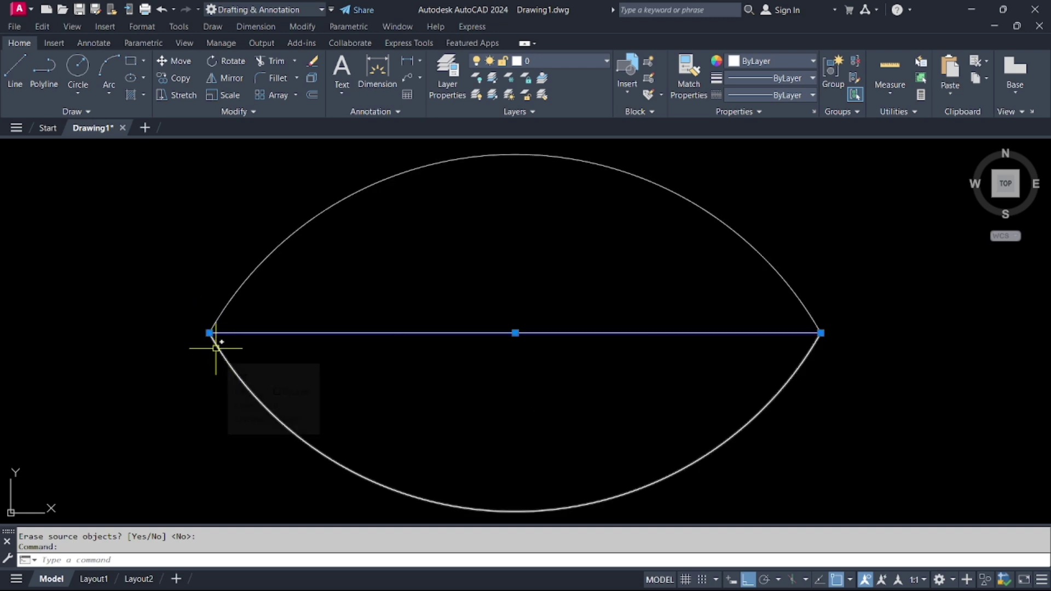
{"action": "key", "text": "Escape"}
{"action": "key", "text": "Escape"}
{"action": "scroll", "coordinate": [216, 348], "scroll_direction": "down", "scroll_amount": 2}
{"action": "scroll", "coordinate": [215, 347], "scroll_direction": "down", "scroll_amount": 2}
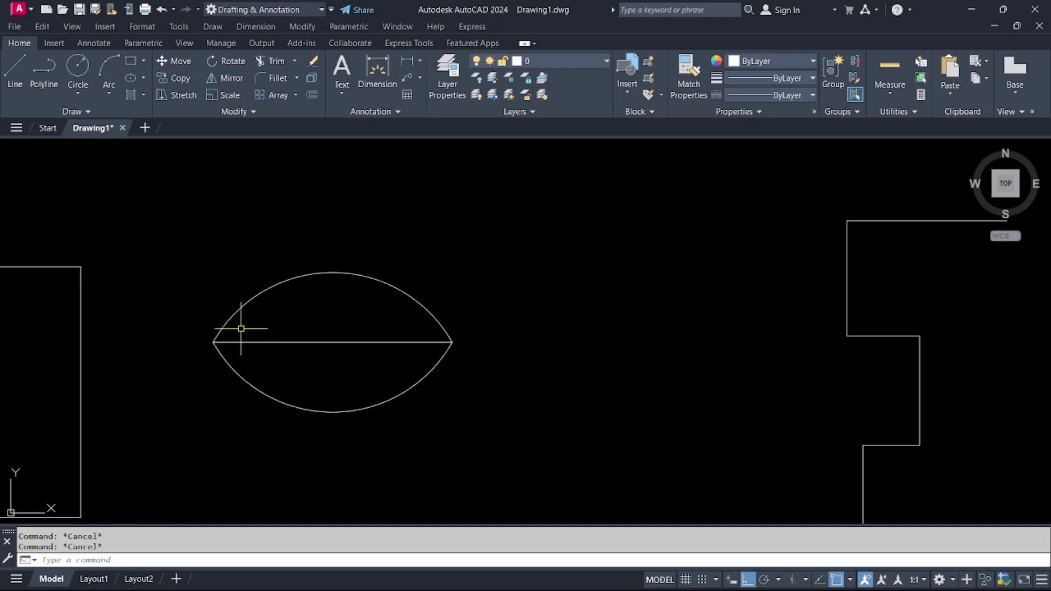
{"action": "scroll", "coordinate": [262, 368], "scroll_direction": "down", "scroll_amount": 2}
{"action": "middle_click_drag", "start_coordinate": [263, 363], "coordinate": [272, 300]}
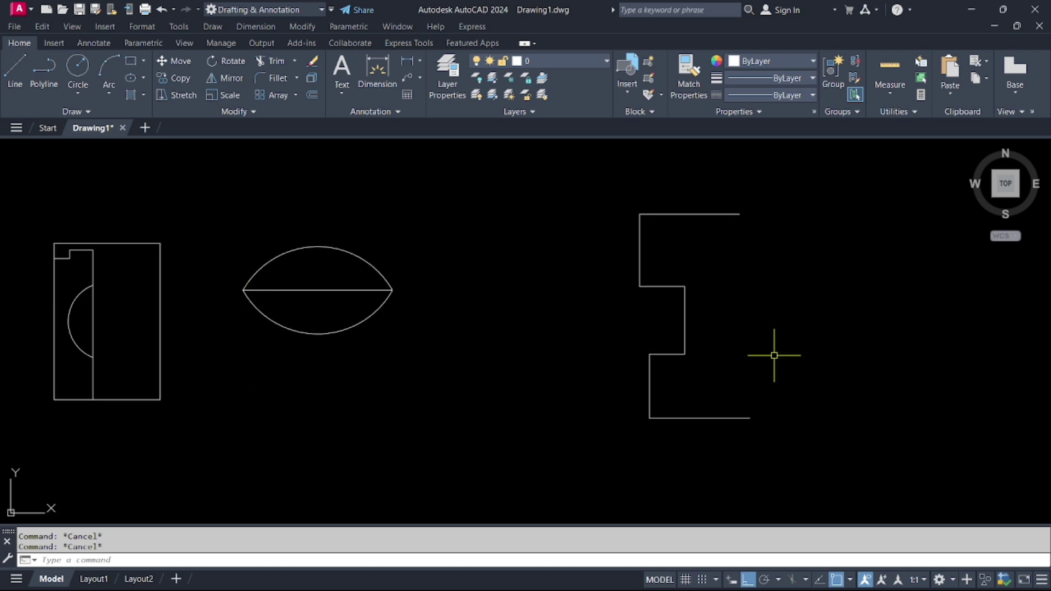
- Draw a vertical line beside the open side of the stepped profile, extending slightly beyond the profile's height at both ends
{"action": "scroll", "coordinate": [775, 357], "scroll_direction": "down", "scroll_amount": 2}
{"action": "middle_click_drag", "start_coordinate": [774, 356], "coordinate": [584, 388]}
{"action": "scroll", "coordinate": [584, 388], "scroll_direction": "up", "scroll_amount": 4}
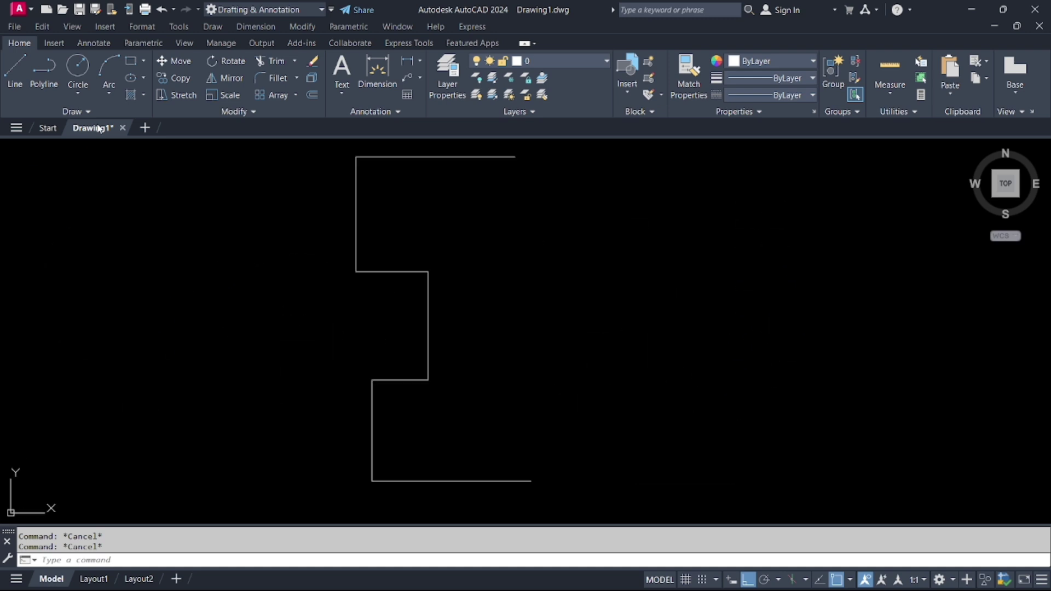
{"action": "left_click", "coordinate": [15, 70]}
{"action": "left_click", "coordinate": [563, 146]}
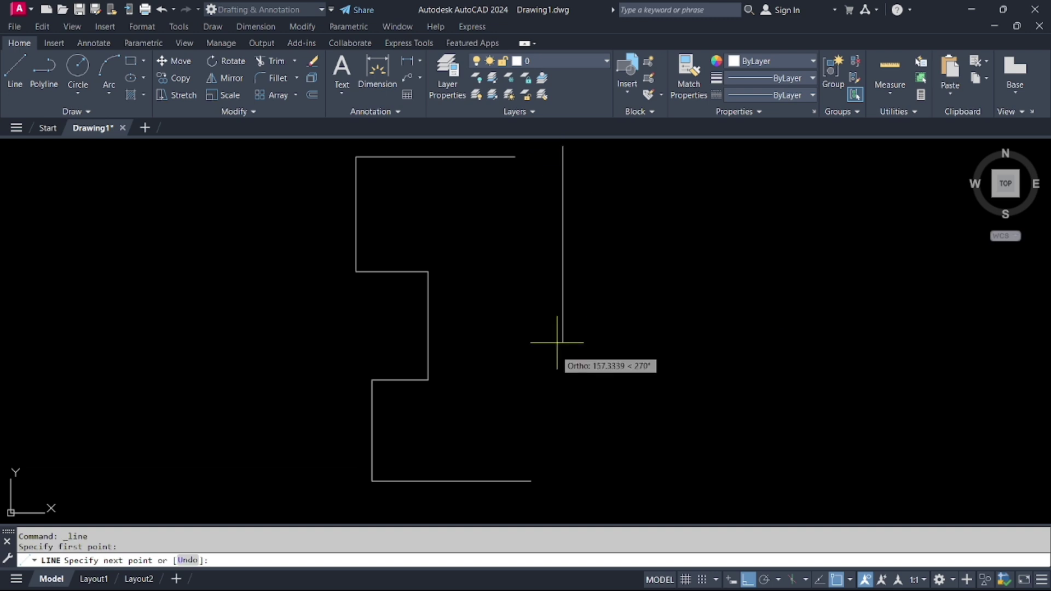
{"action": "left_click", "coordinate": [563, 502]}
{"action": "key", "text": "Escape"}
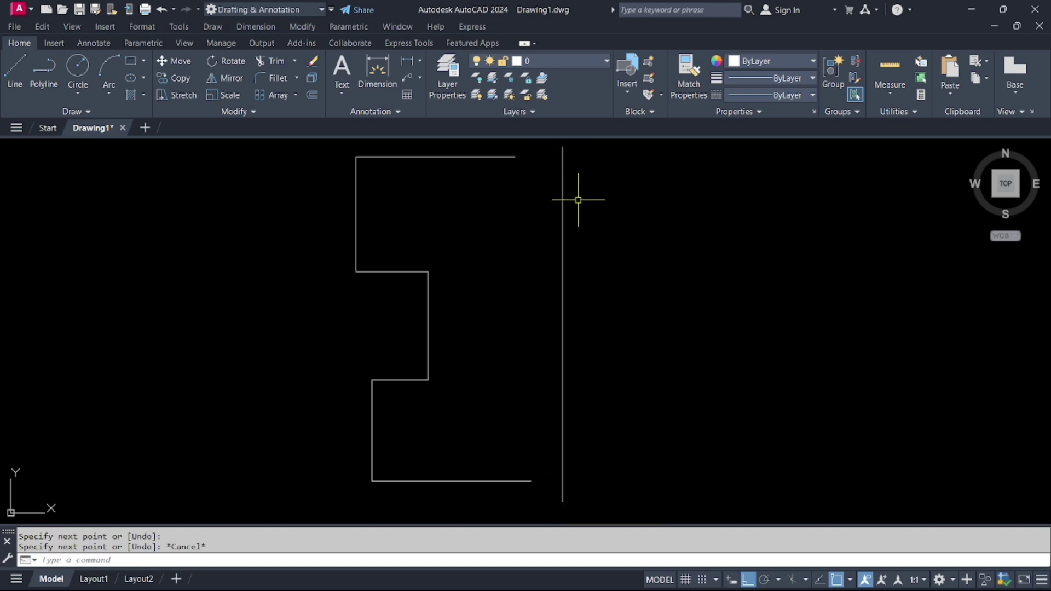
{"action": "left_click", "coordinate": [562, 355]}
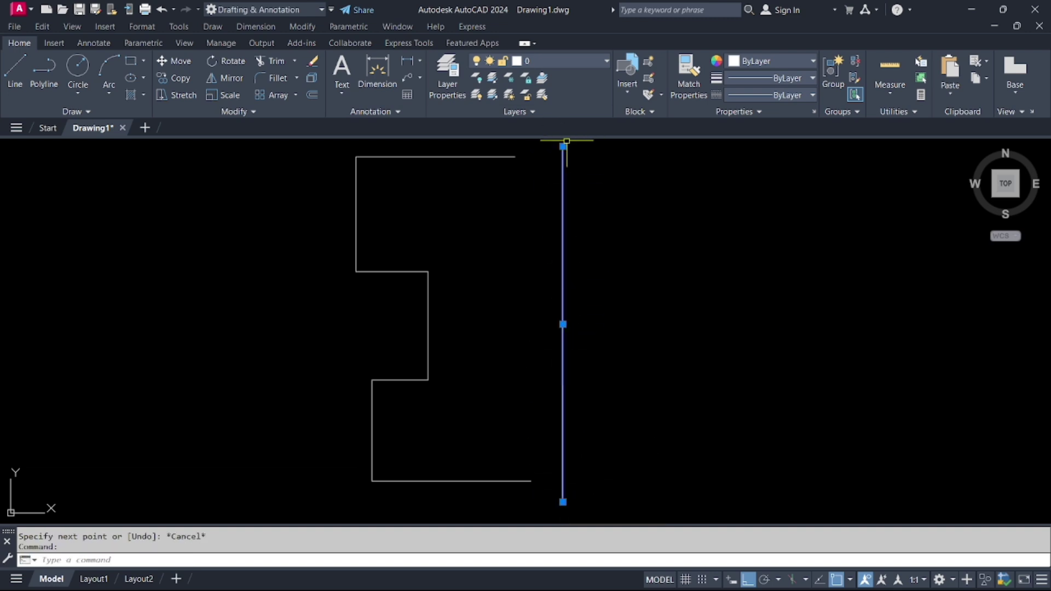
{"action": "key", "text": "Escape"}
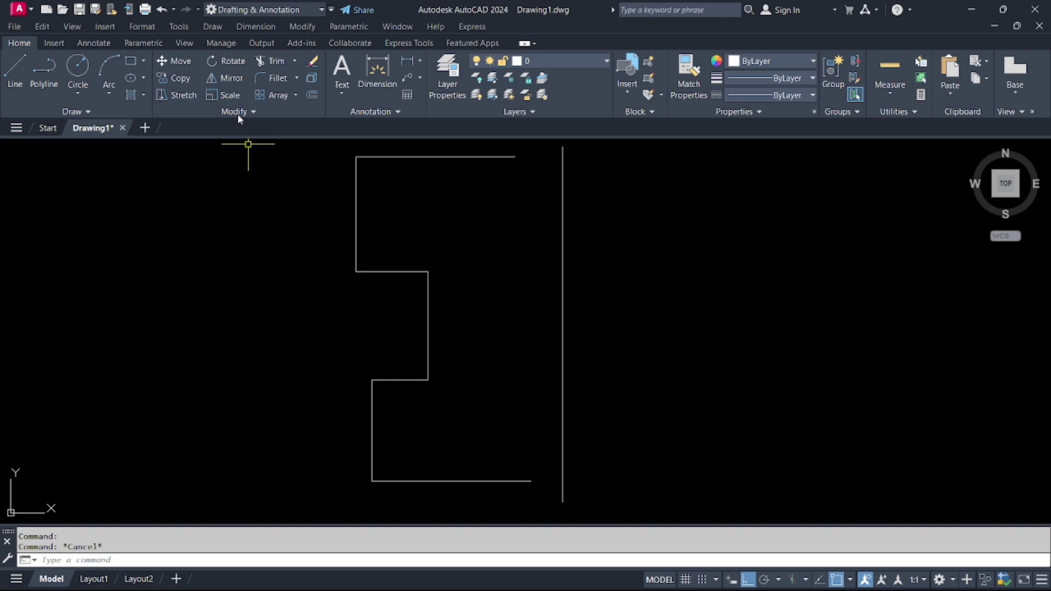
- Mirror the stepped profile across the vertical line's two endpoints, keeping the source objects, and undo the mirror
{"action": "left_click", "coordinate": [234, 82]}
{"action": "left_click", "coordinate": [539, 495]}
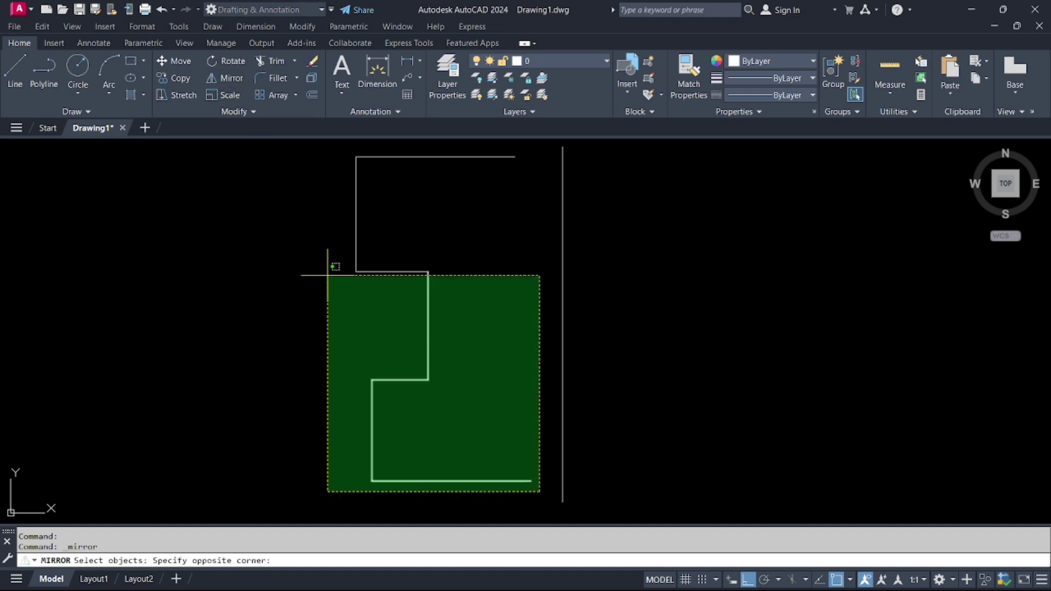
{"action": "left_click", "coordinate": [309, 149]}
{"action": "key", "text": "Return"}
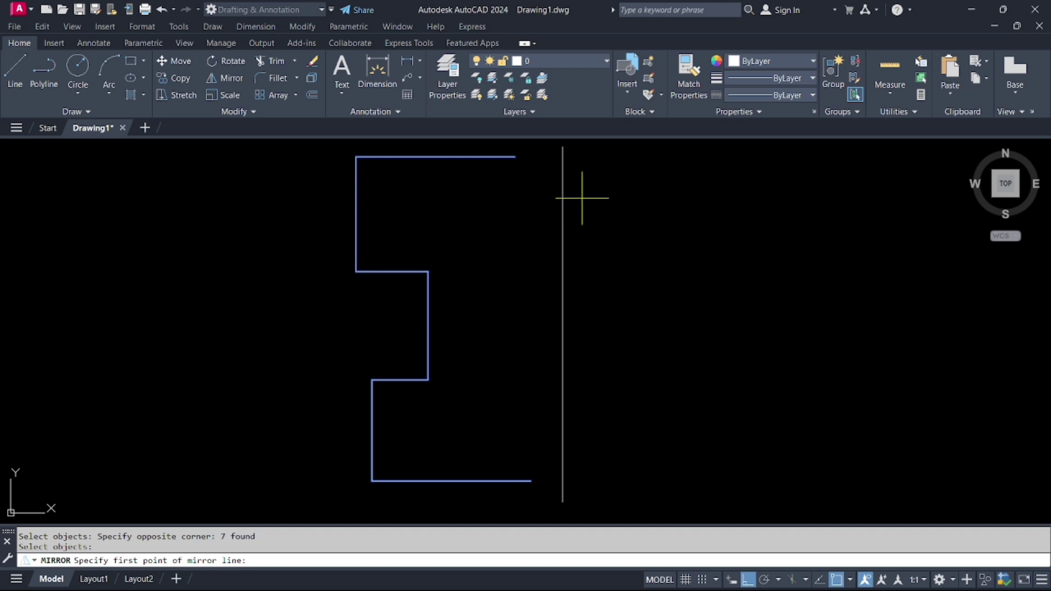
{"action": "left_click", "coordinate": [563, 146]}
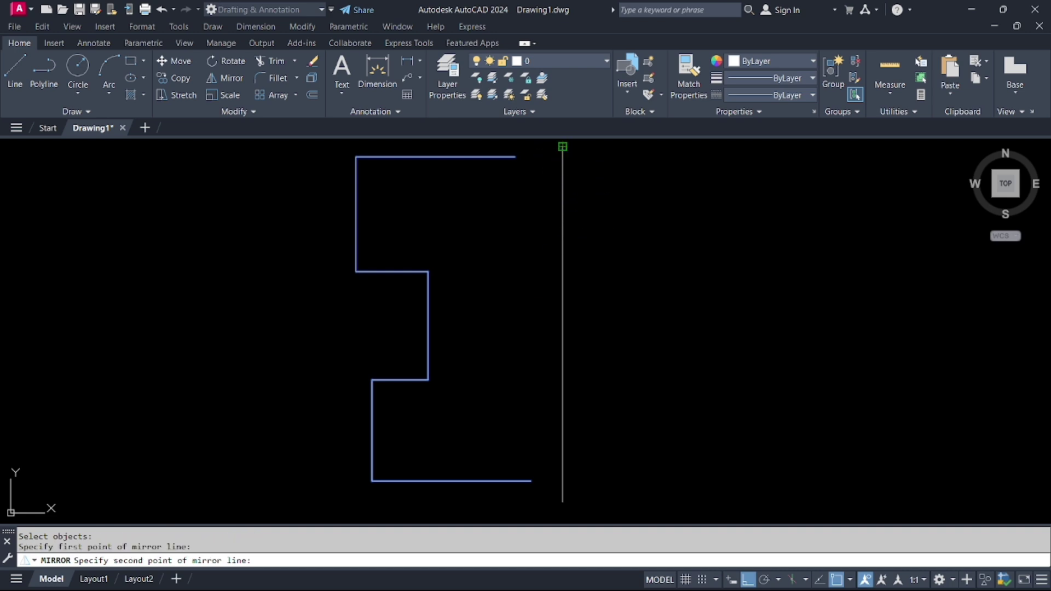
{"action": "left_click", "coordinate": [563, 500]}
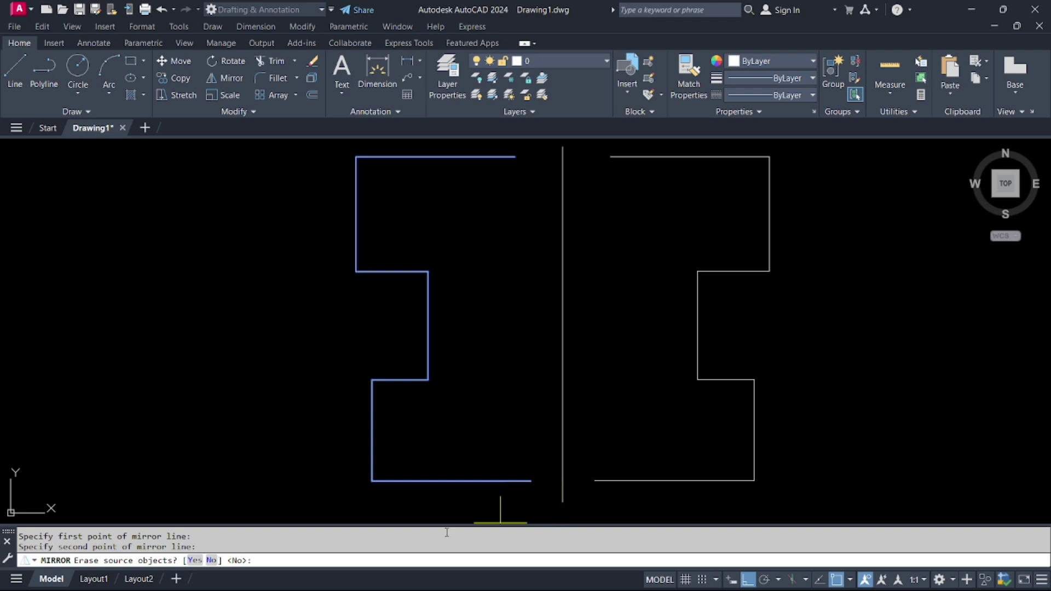
{"action": "left_click", "coordinate": [211, 561]}
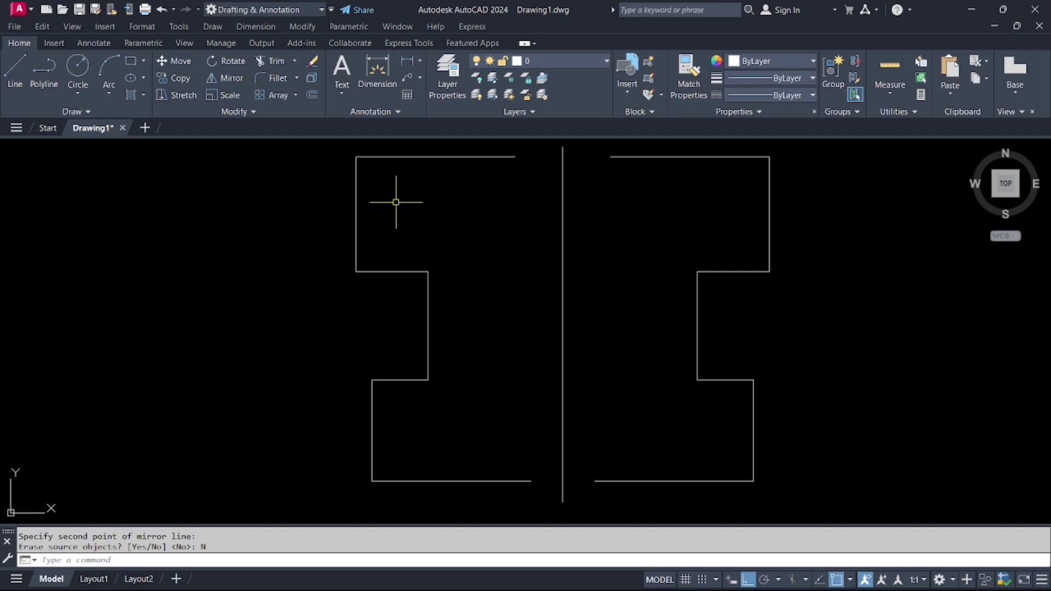
{"action": "left_click", "coordinate": [168, 15]}
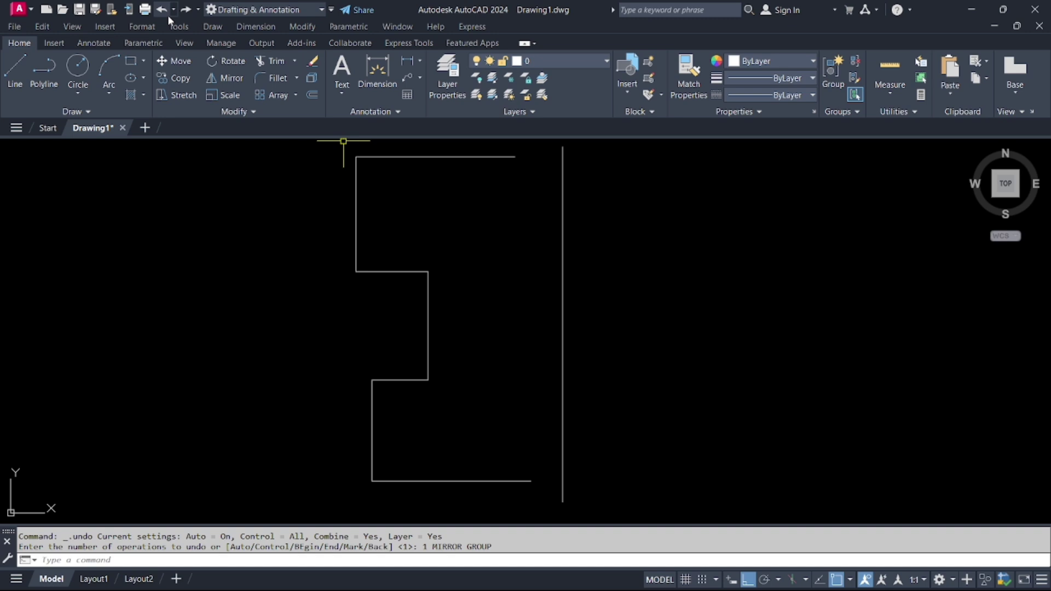
- Mirror the stepped profile across the vertical line's two endpoints with the source objects erased, and undo the mirror
{"action": "left_click", "coordinate": [233, 79]}
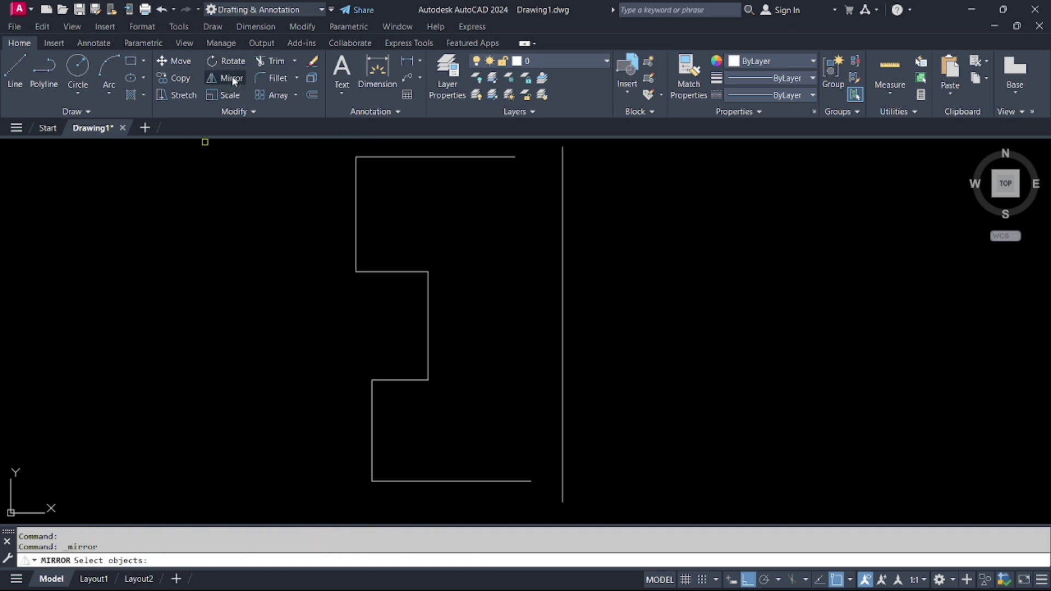
{"action": "left_click", "coordinate": [530, 498]}
{"action": "left_click", "coordinate": [327, 193]}
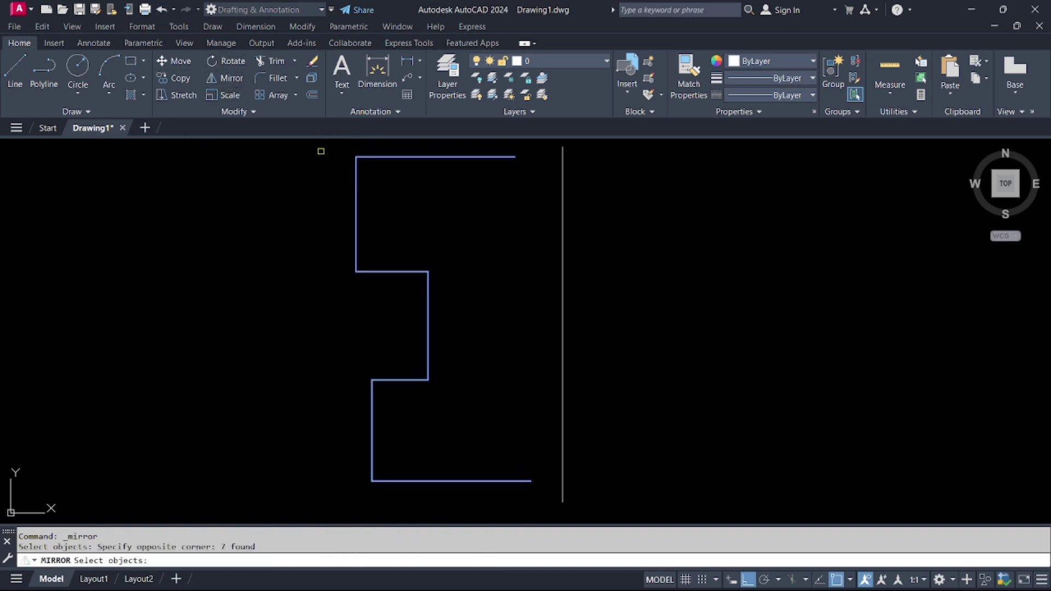
{"action": "key", "text": "Return"}
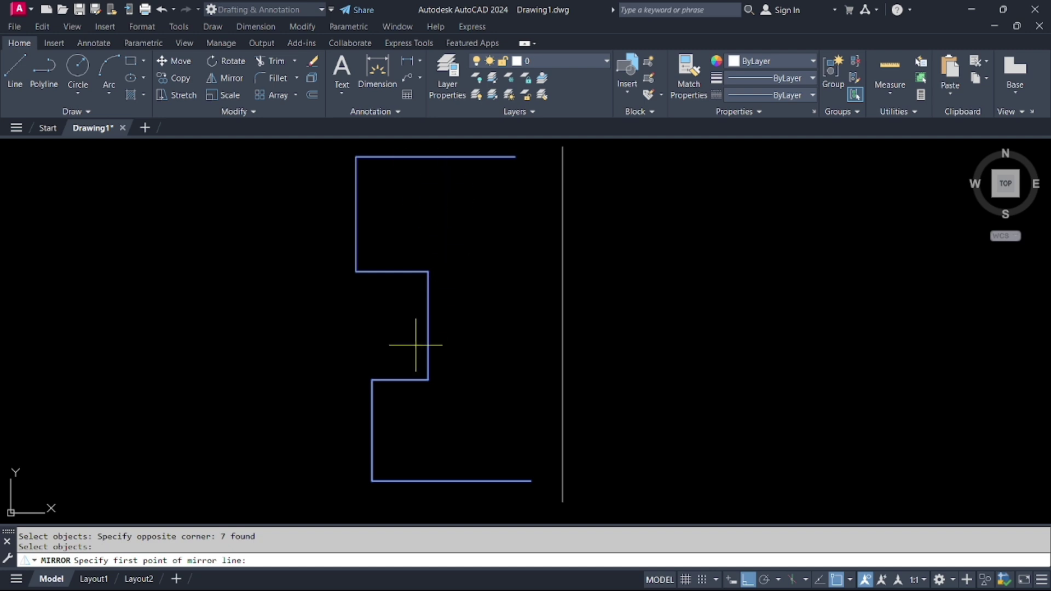
{"action": "left_click", "coordinate": [563, 147]}
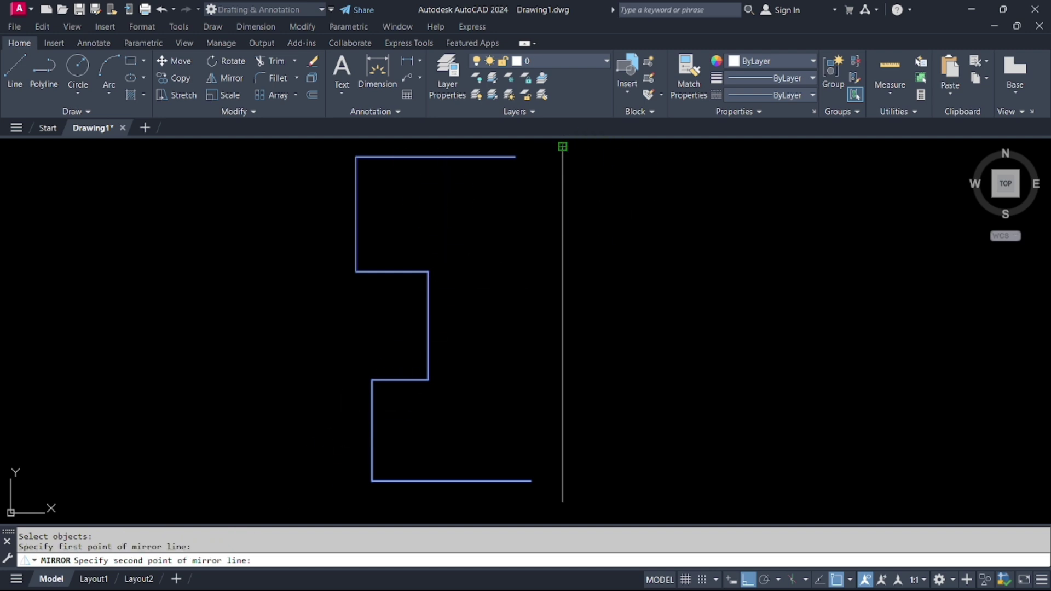
{"action": "left_click", "coordinate": [563, 502]}
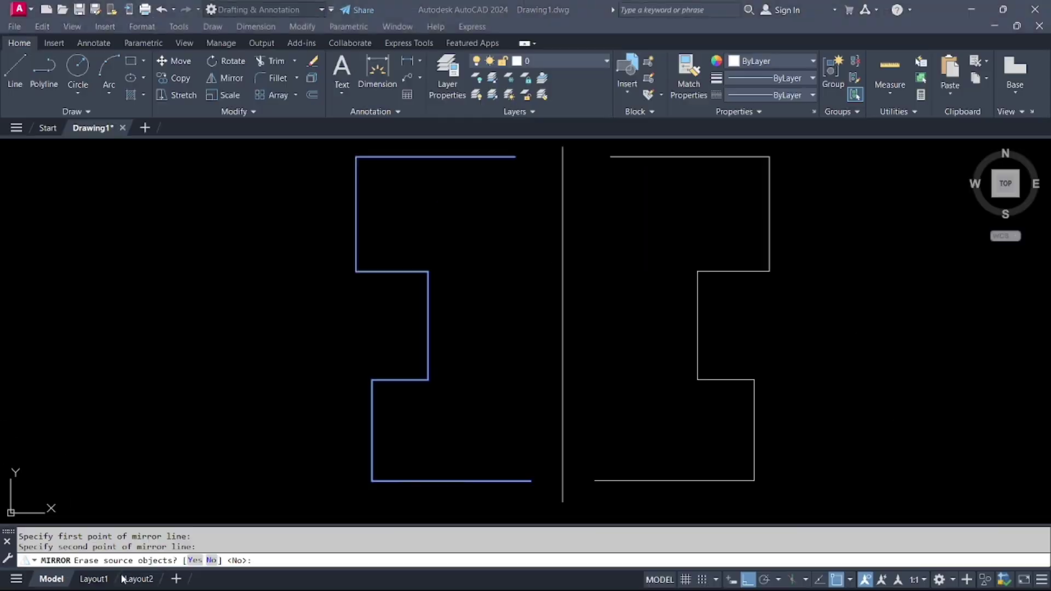
{"action": "left_click", "coordinate": [194, 560]}
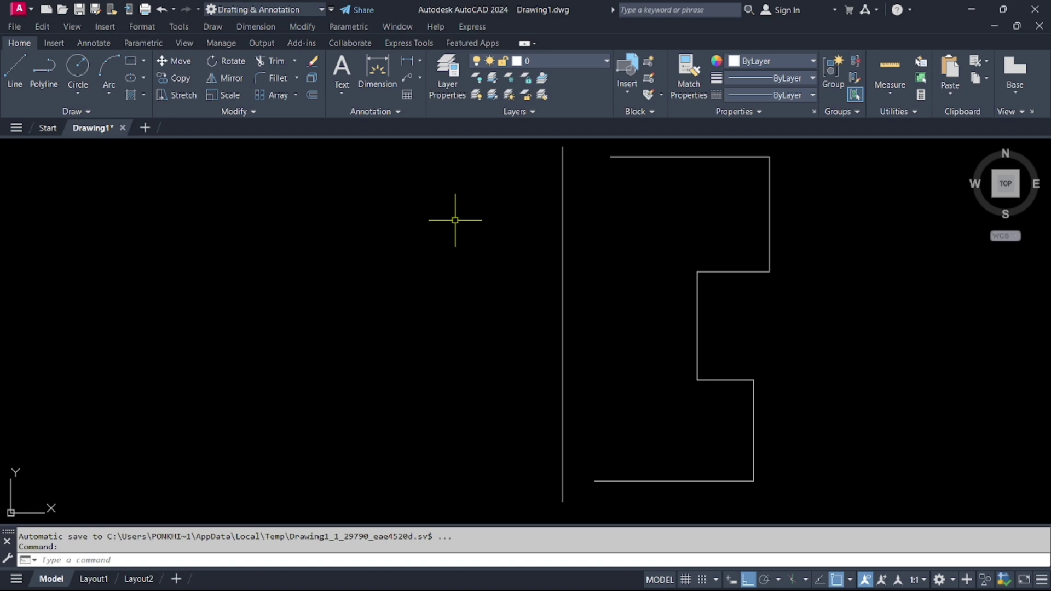
{"action": "key", "text": "ctrl+z"}
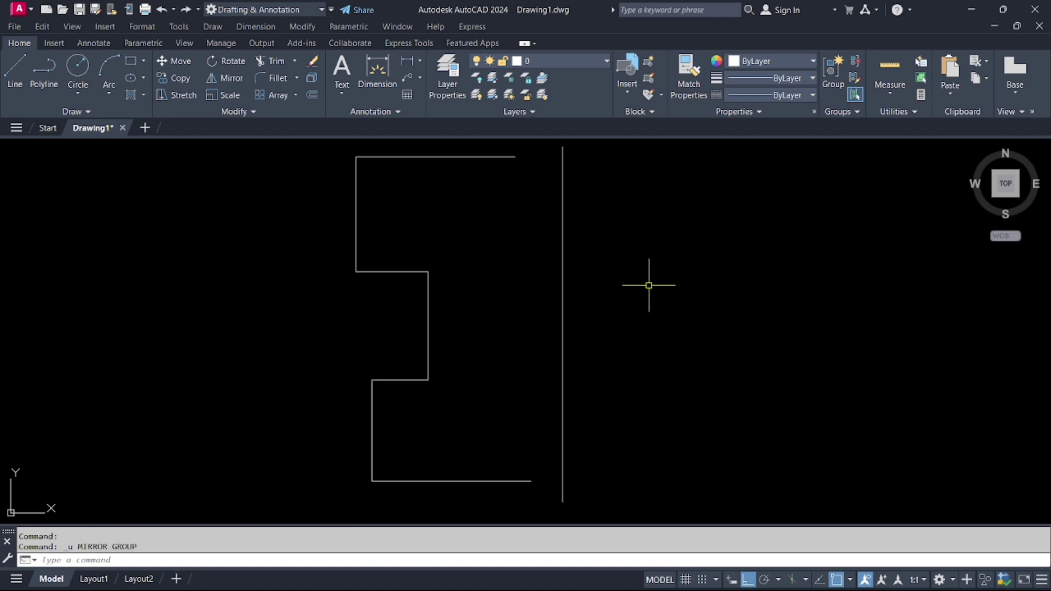
- Delete the vertical line beside the open side of the stepped profile
{"action": "left_click", "coordinate": [649, 286]}
{"action": "left_click", "coordinate": [538, 290]}
{"action": "key", "text": "Delete"}
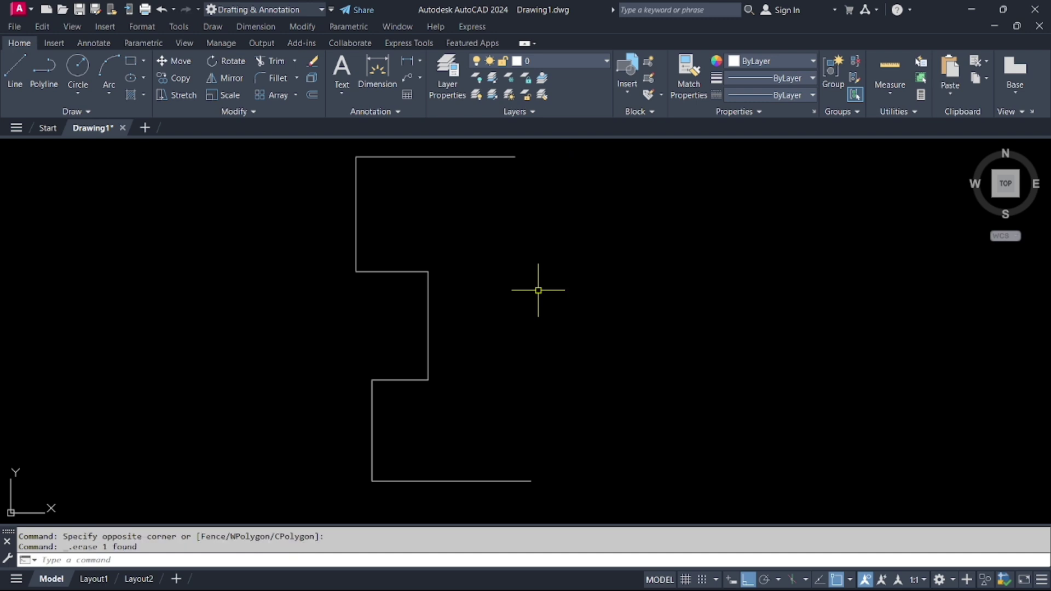
- Mirror the whole stepped profile across a vertical axis through the open endpoint of its upper edge, keeping the source objects
{"action": "left_click", "coordinate": [228, 80]}
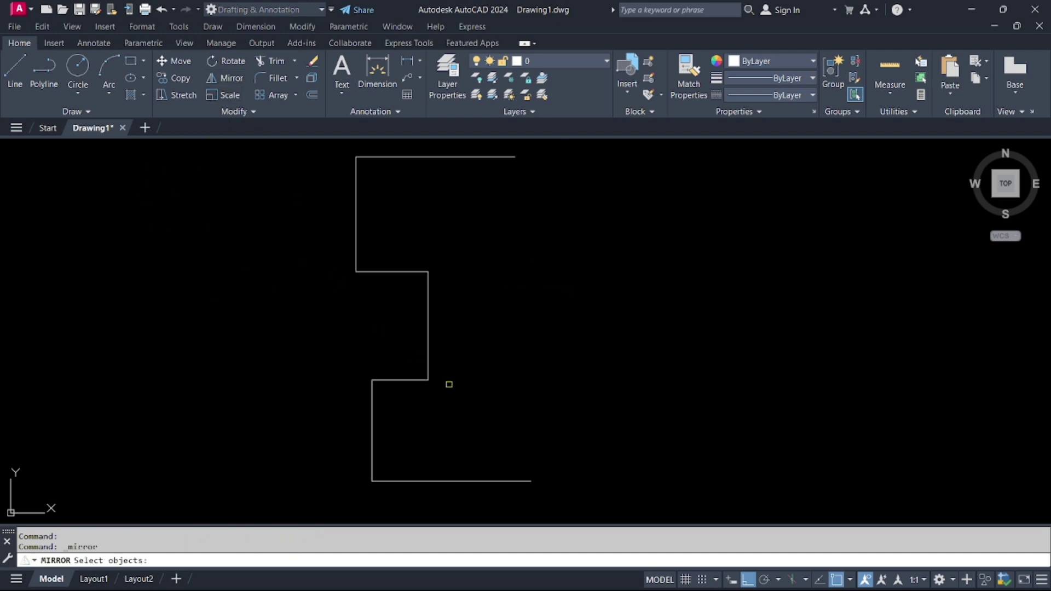
{"action": "left_click", "coordinate": [573, 504]}
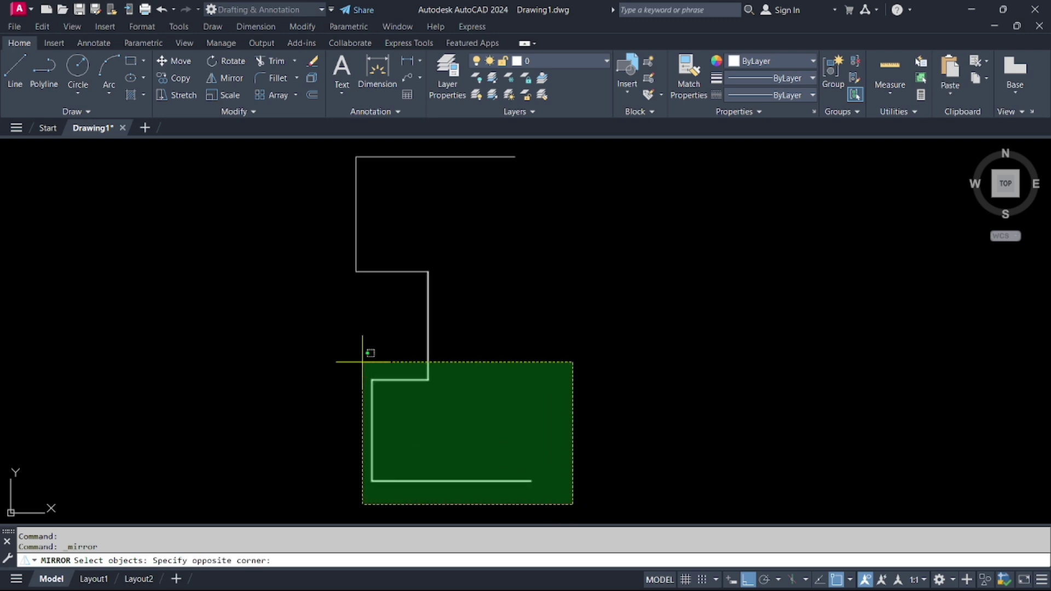
{"action": "left_click", "coordinate": [275, 146]}
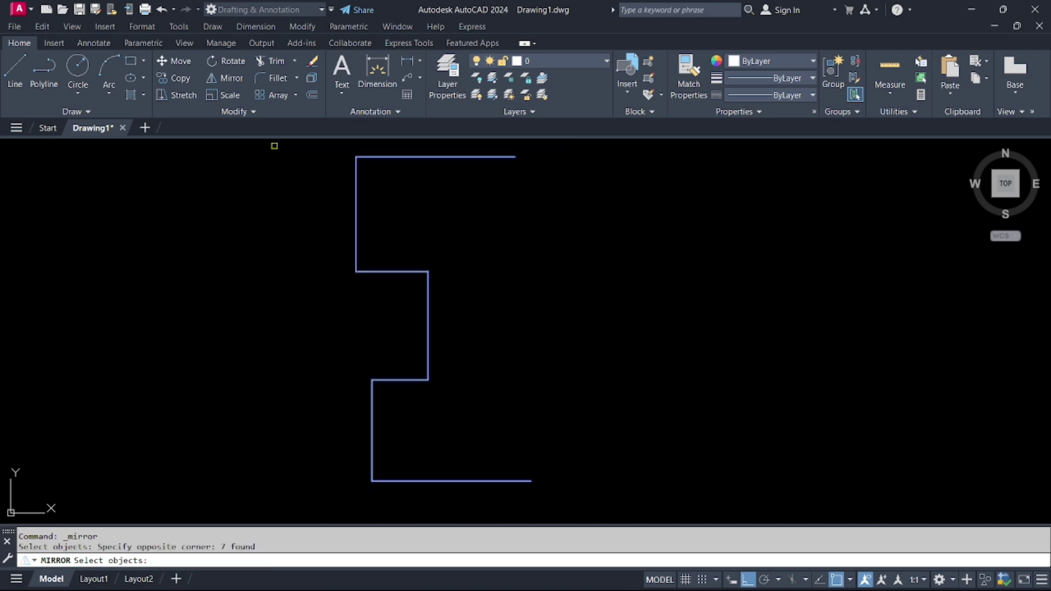
{"action": "key", "text": "Return"}
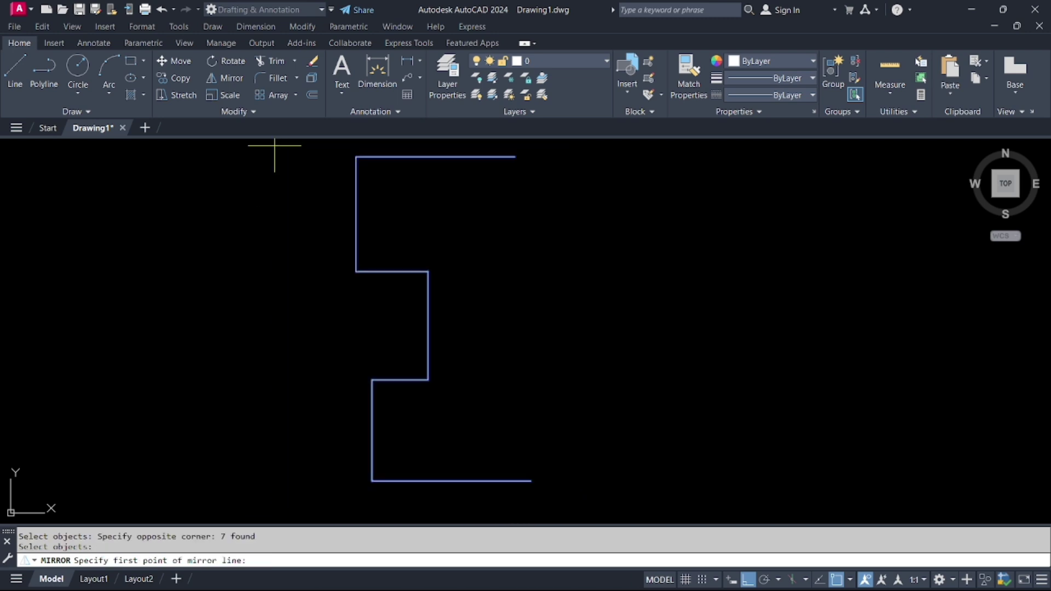
{"action": "left_click", "coordinate": [515, 157]}
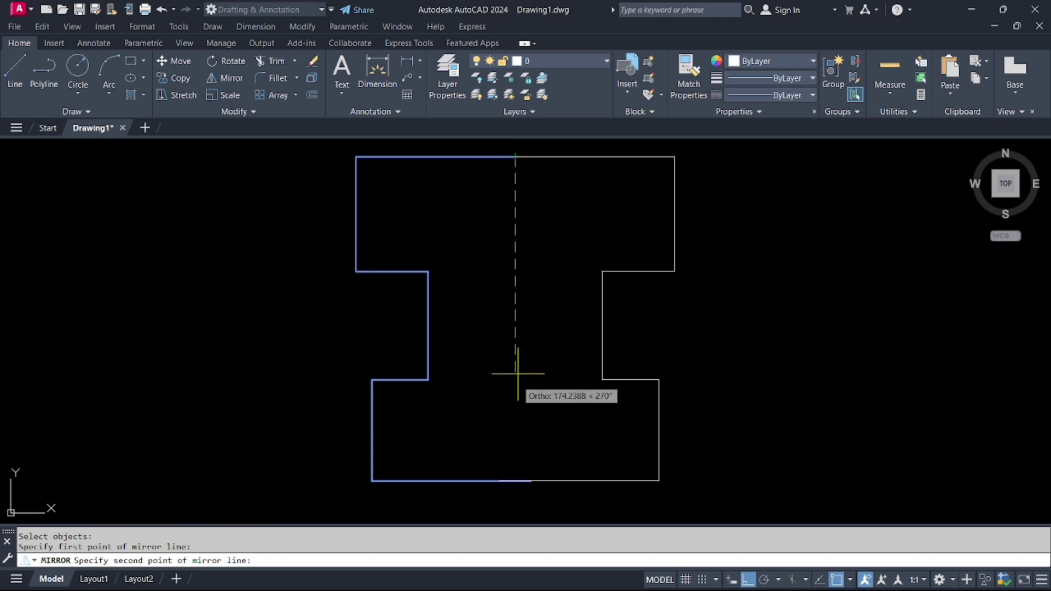
{"action": "left_click", "coordinate": [516, 482]}
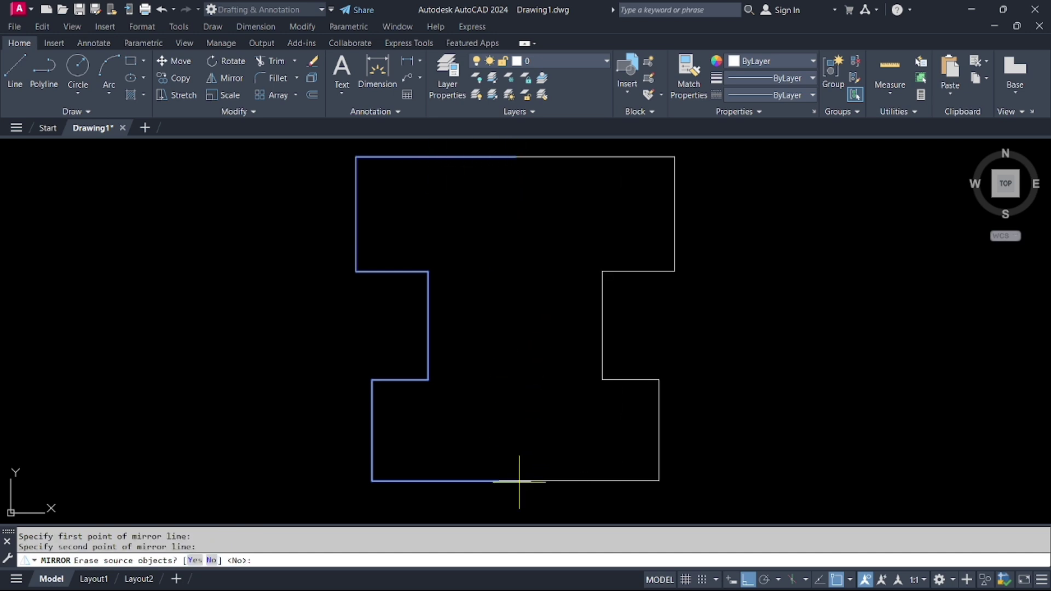
{"action": "left_click", "coordinate": [211, 560]}
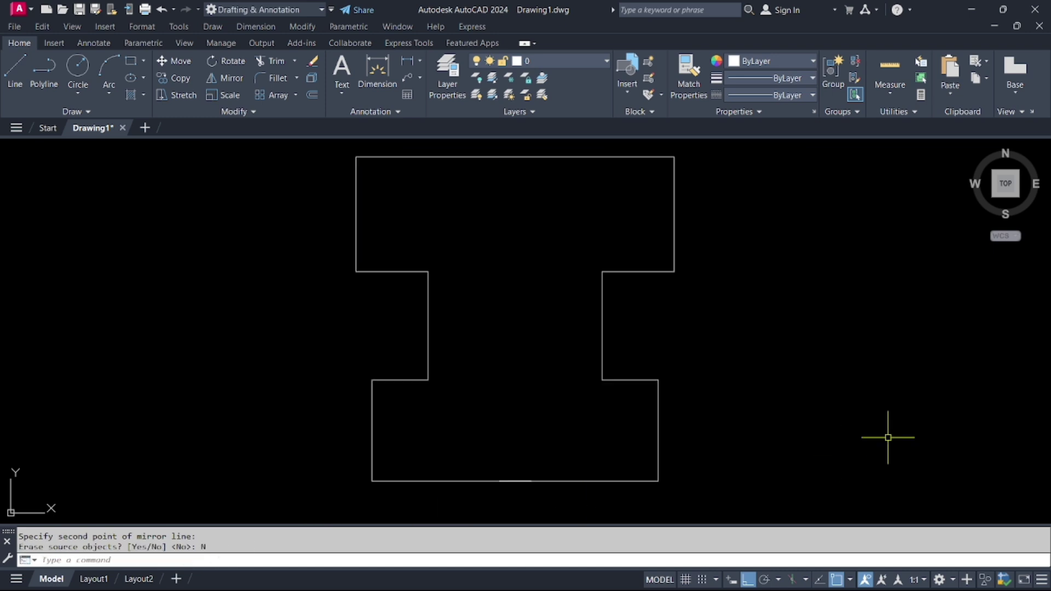
- Examine the mirrored profile beside the other shapes, and the rectangle containing the stepped outline and arc
{"action": "scroll", "coordinate": [888, 437], "scroll_direction": "down", "scroll_amount": 2}
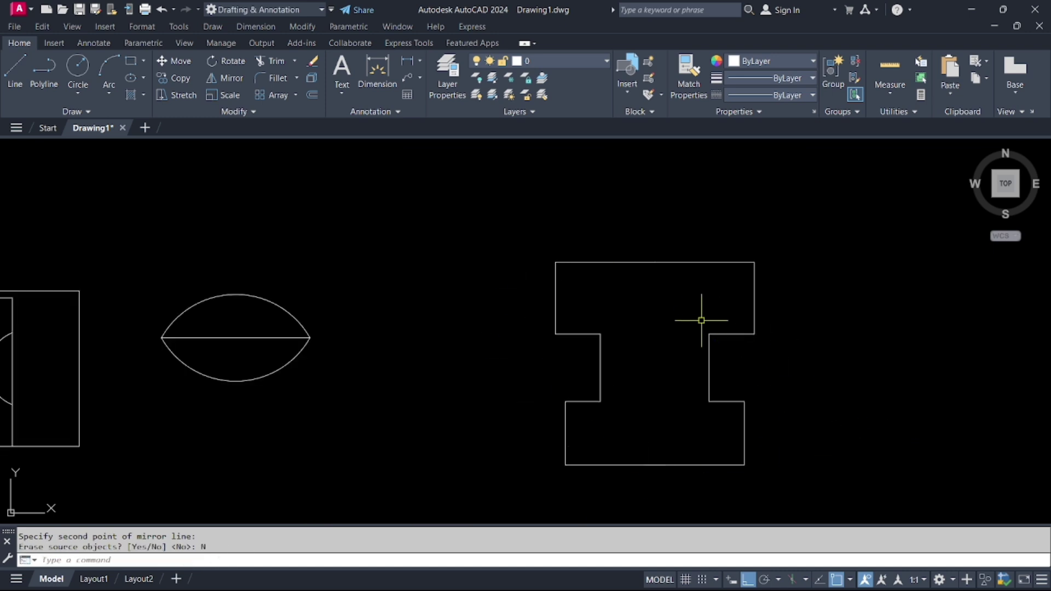
{"action": "scroll", "coordinate": [701, 320], "scroll_direction": "down", "scroll_amount": 2}
{"action": "middle_click_drag", "start_coordinate": [701, 320], "coordinate": [723, 292]}
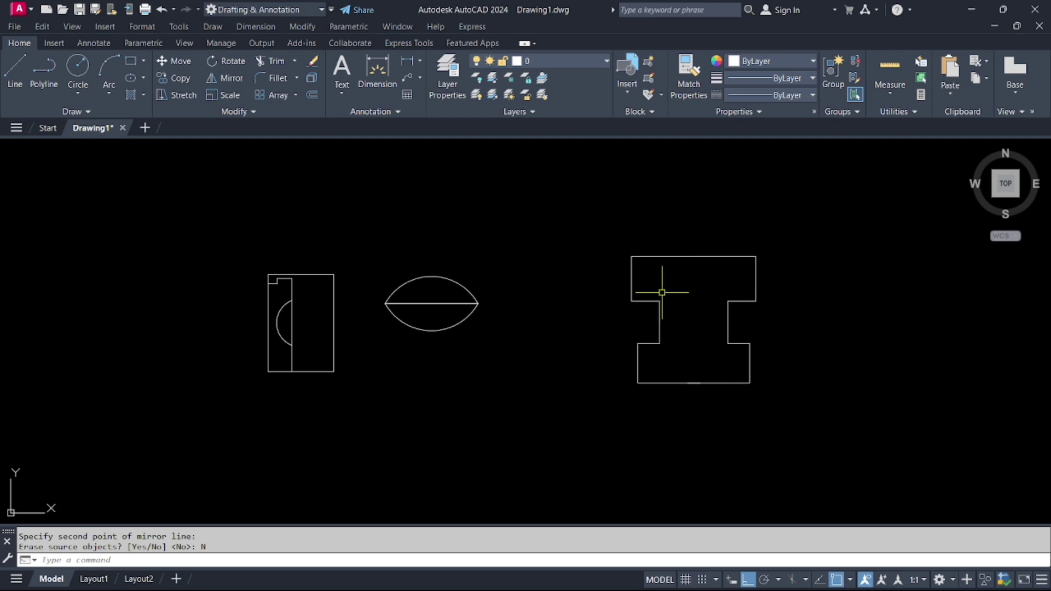
{"action": "scroll", "coordinate": [390, 295], "scroll_direction": "up", "scroll_amount": 2}
{"action": "middle_click_drag", "start_coordinate": [387, 293], "coordinate": [544, 253]}
{"action": "scroll", "coordinate": [466, 238], "scroll_direction": "up", "scroll_amount": 2}
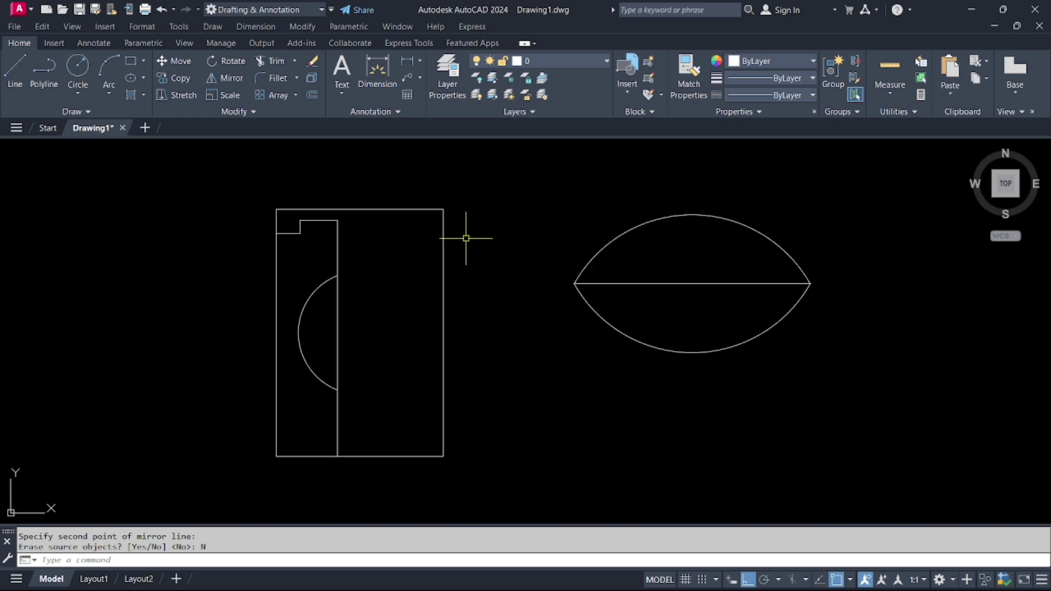
{"action": "scroll", "coordinate": [466, 238], "scroll_direction": "up", "scroll_amount": 2}
{"action": "middle_click_drag", "start_coordinate": [467, 234], "coordinate": [469, 223]}
{"action": "scroll", "coordinate": [469, 223], "scroll_direction": "down", "scroll_amount": 2}
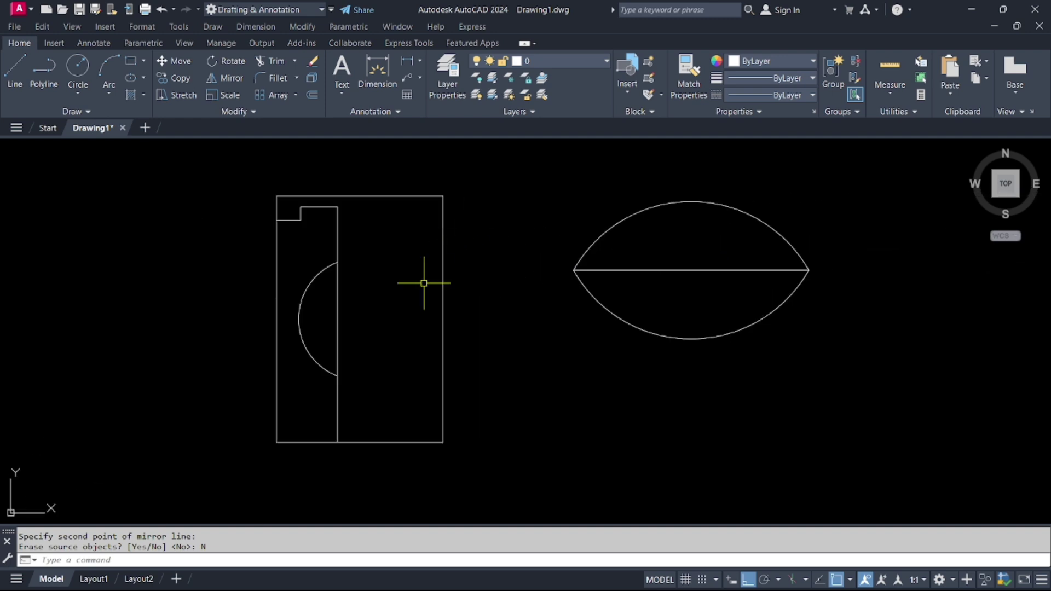
{"action": "scroll", "coordinate": [338, 249], "scroll_direction": "up", "scroll_amount": 2}
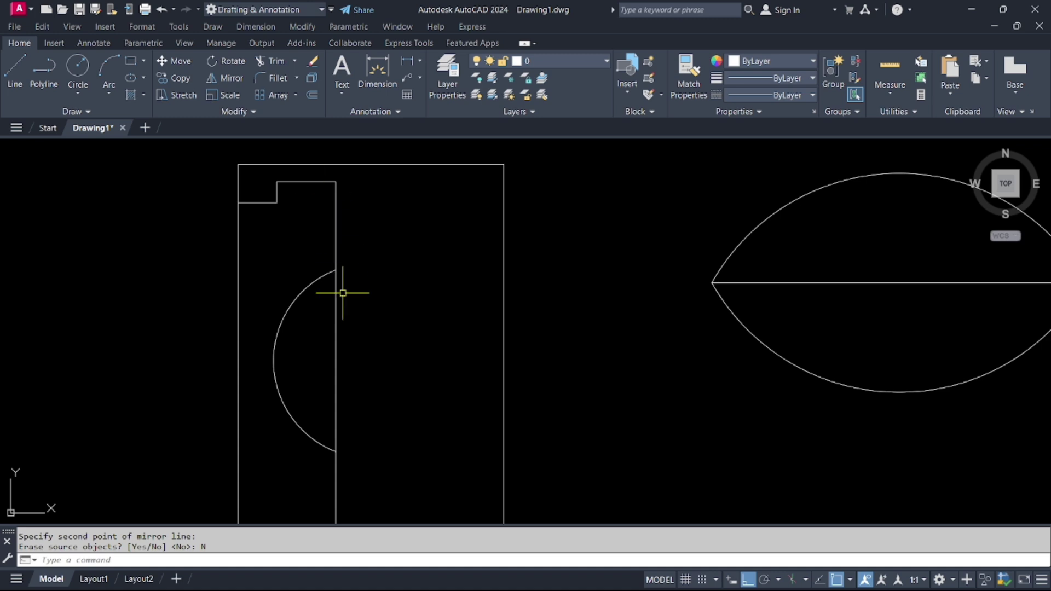
{"action": "scroll", "coordinate": [322, 252], "scroll_direction": "down", "scroll_amount": 2}
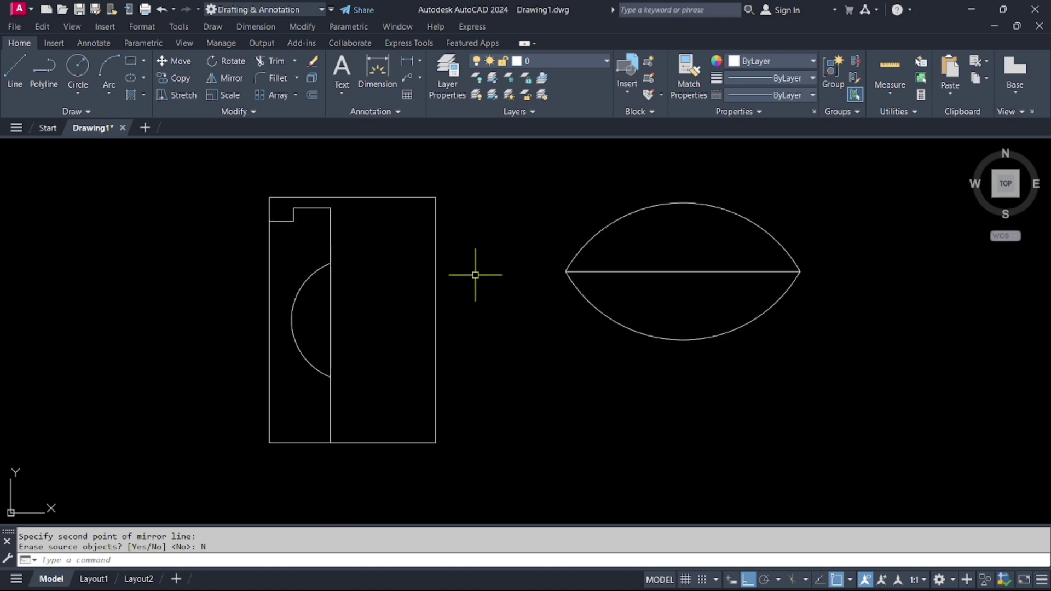
{"action": "scroll", "coordinate": [307, 255], "scroll_direction": "up", "scroll_amount": 2}
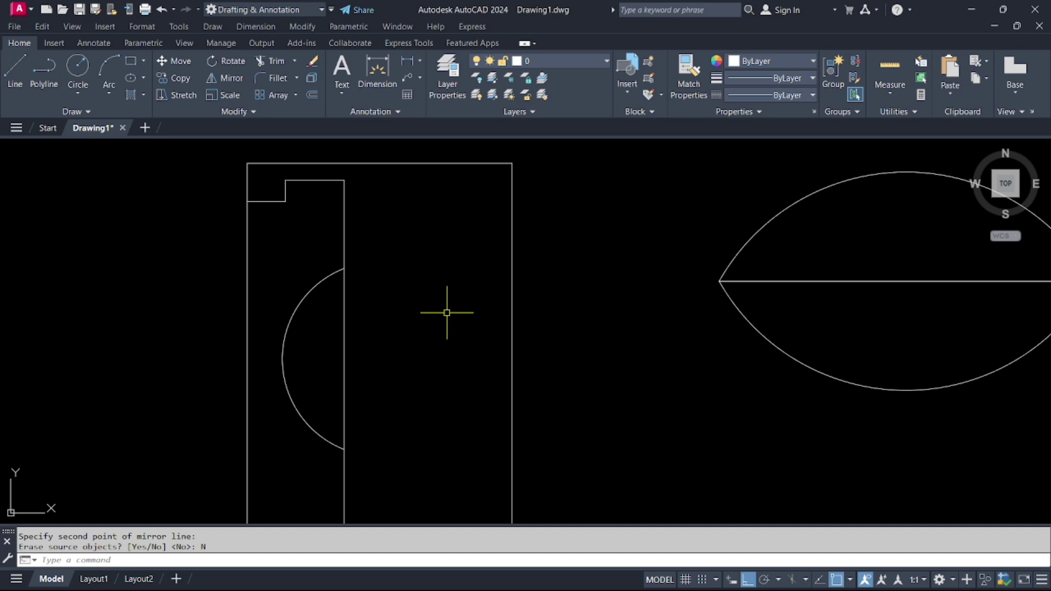
{"action": "scroll", "coordinate": [416, 261], "scroll_direction": "down", "scroll_amount": 2}
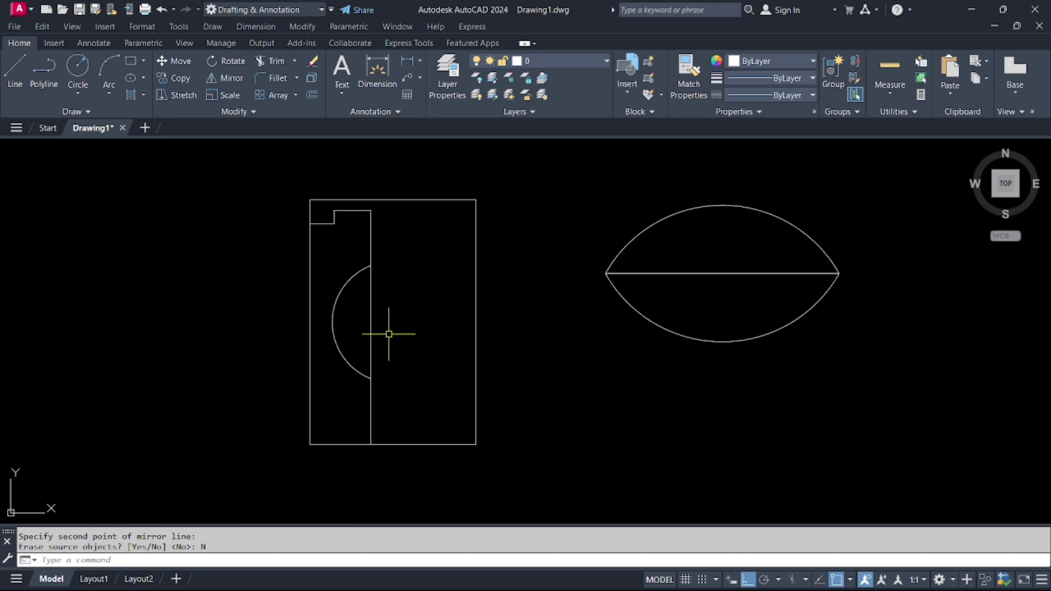
- Highlight the stepped outline, vertical line and arc inside the rectangle to inspect them, and clear the selection
{"action": "left_click", "coordinate": [386, 403]}
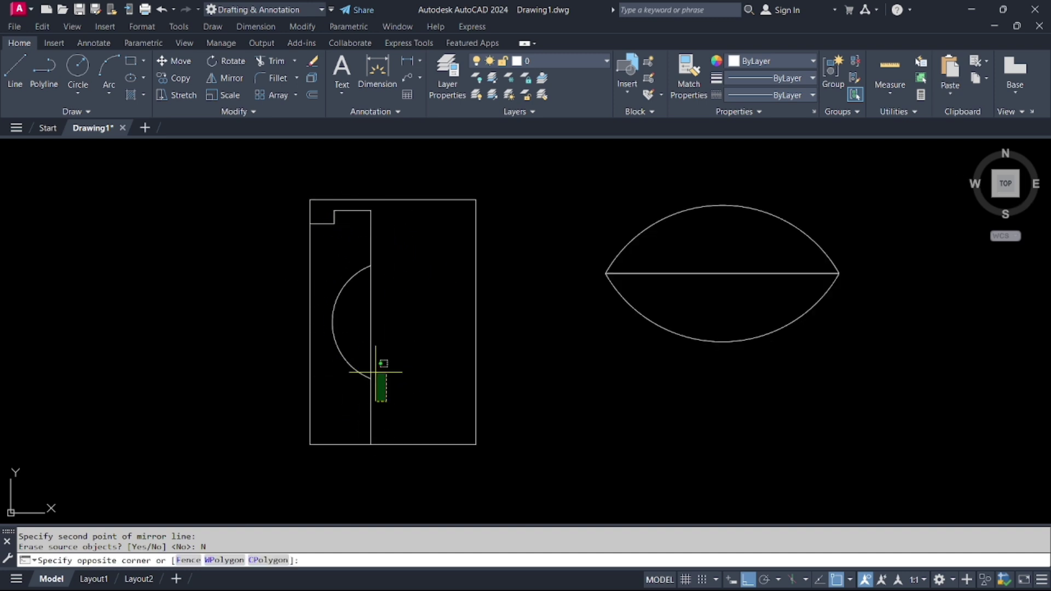
{"action": "left_click", "coordinate": [328, 207]}
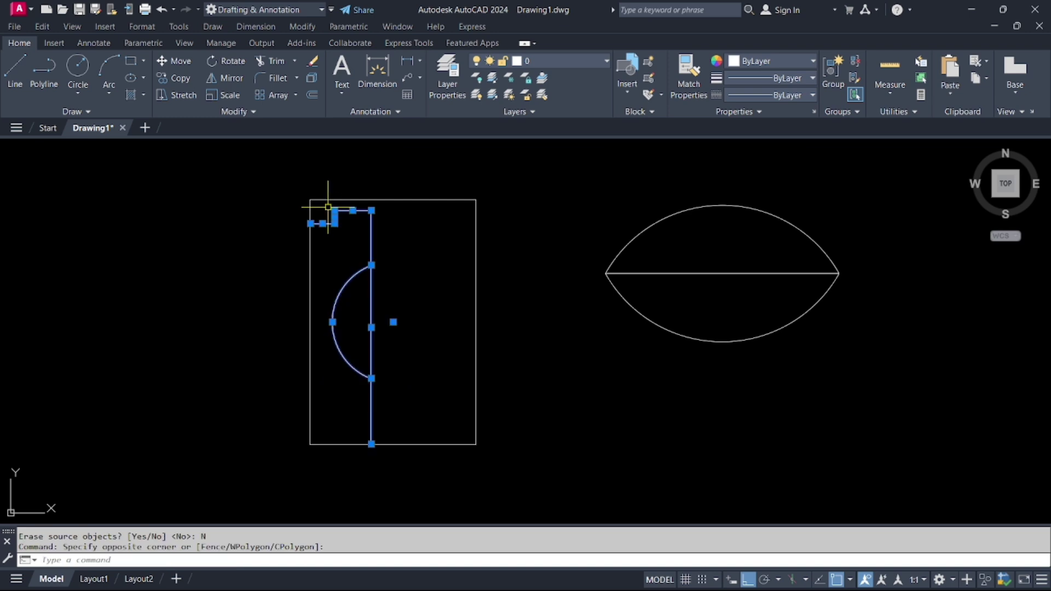
{"action": "scroll", "coordinate": [328, 207], "scroll_direction": "up", "scroll_amount": 2}
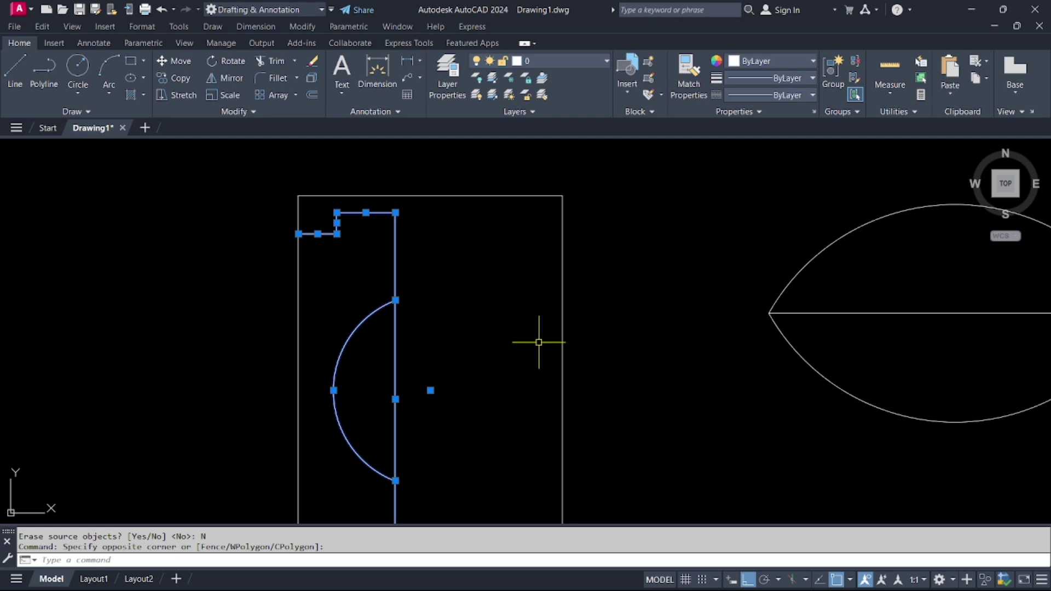
{"action": "key", "text": "Escape"}
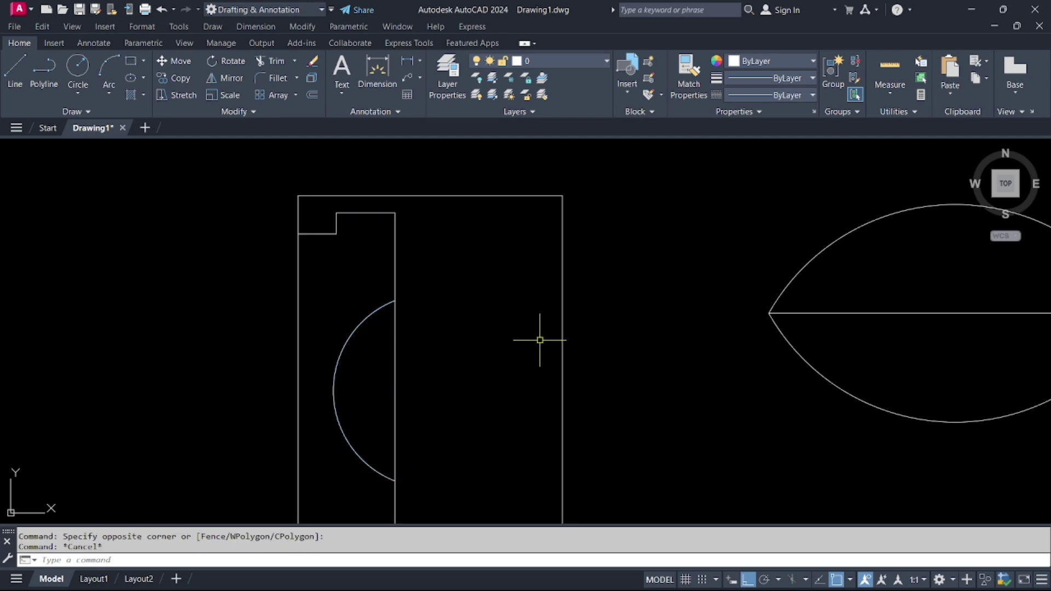
{"action": "scroll", "coordinate": [512, 263], "scroll_direction": "down", "scroll_amount": 2}
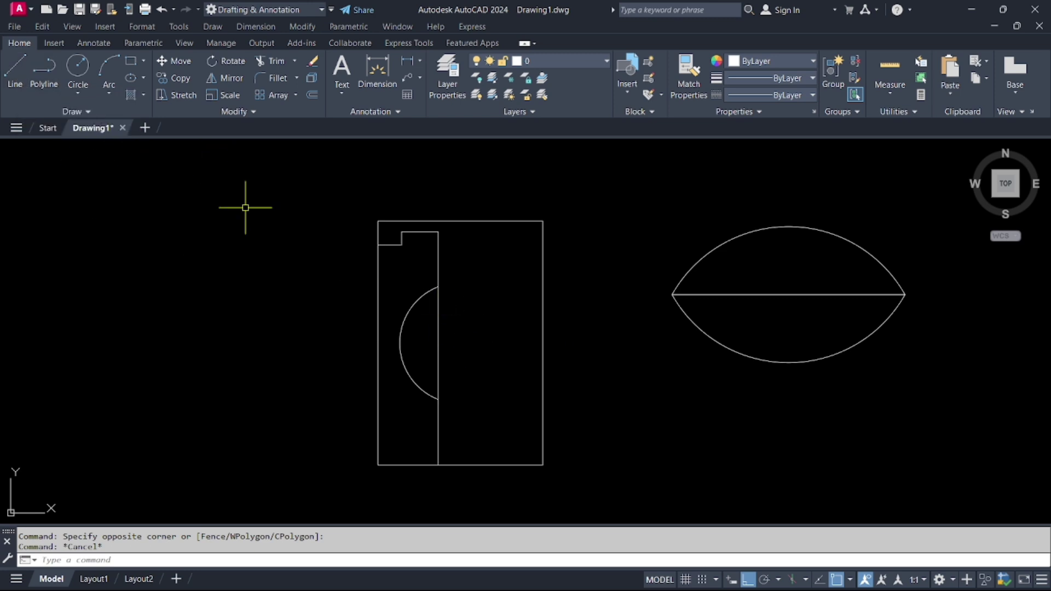
- Inspect the arc drawn inside the square by selecting it, and clear the selection
{"action": "scroll", "coordinate": [326, 266], "scroll_direction": "up", "scroll_amount": 2}
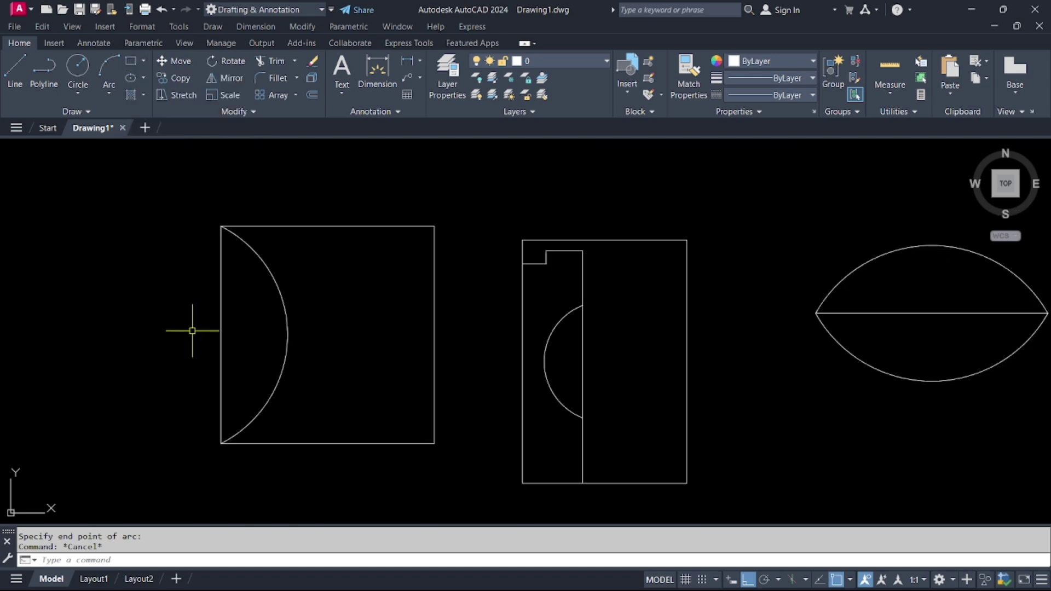
{"action": "scroll", "coordinate": [268, 312], "scroll_direction": "up", "scroll_amount": 2}
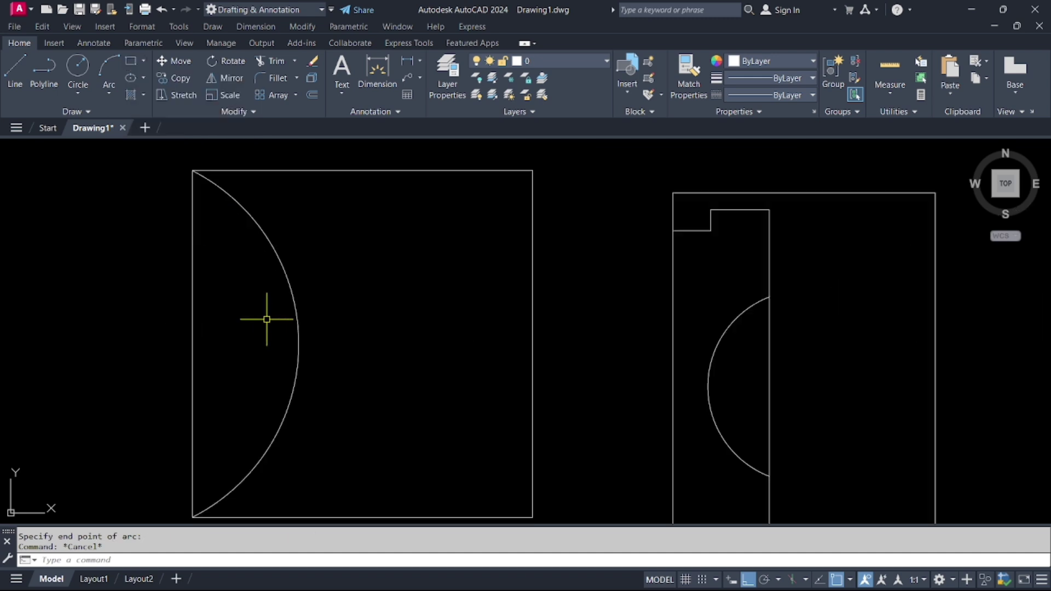
{"action": "scroll", "coordinate": [308, 308], "scroll_direction": "up", "scroll_amount": 2}
{"action": "scroll", "coordinate": [309, 310], "scroll_direction": "down", "scroll_amount": 2}
{"action": "left_click", "coordinate": [309, 310]}
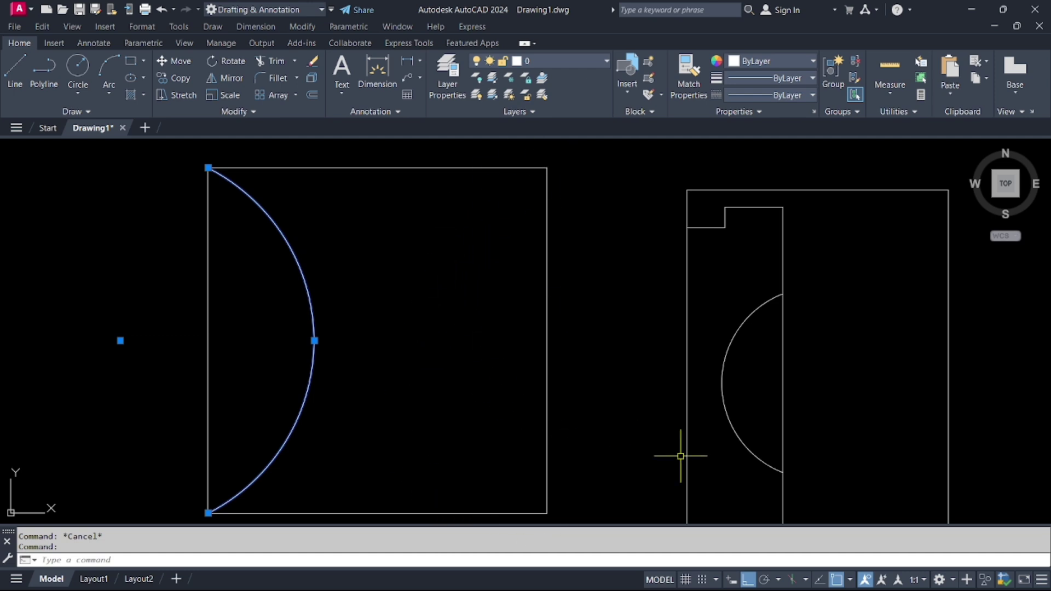
{"action": "key", "text": "Escape"}
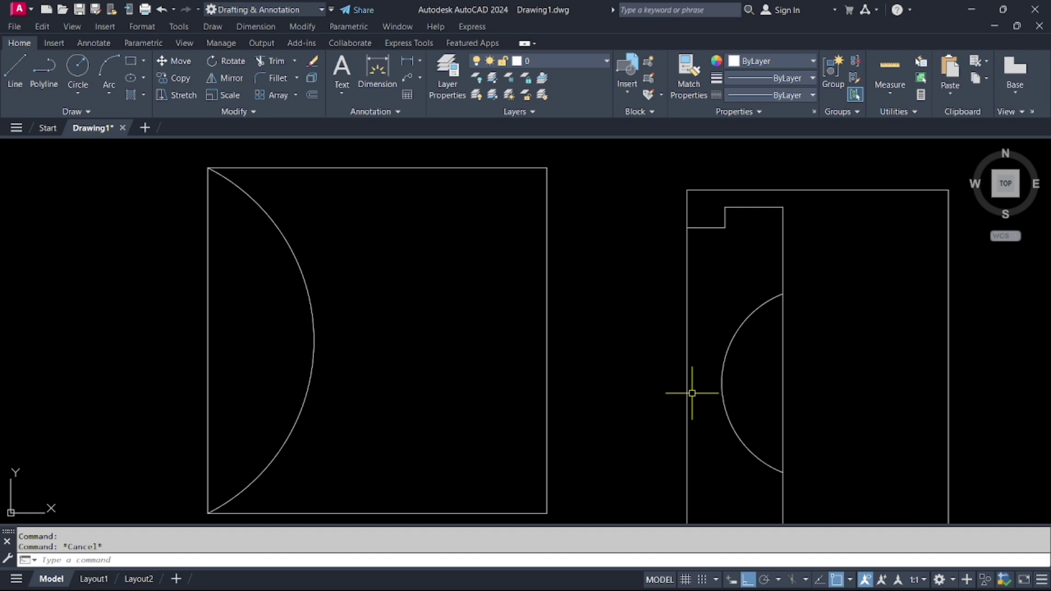
- Start mirroring the arc inside the square, with the mirror line's first point at the midpoint of the square's upper edge
{"action": "left_click", "coordinate": [233, 79]}
{"action": "left_click", "coordinate": [266, 210]}
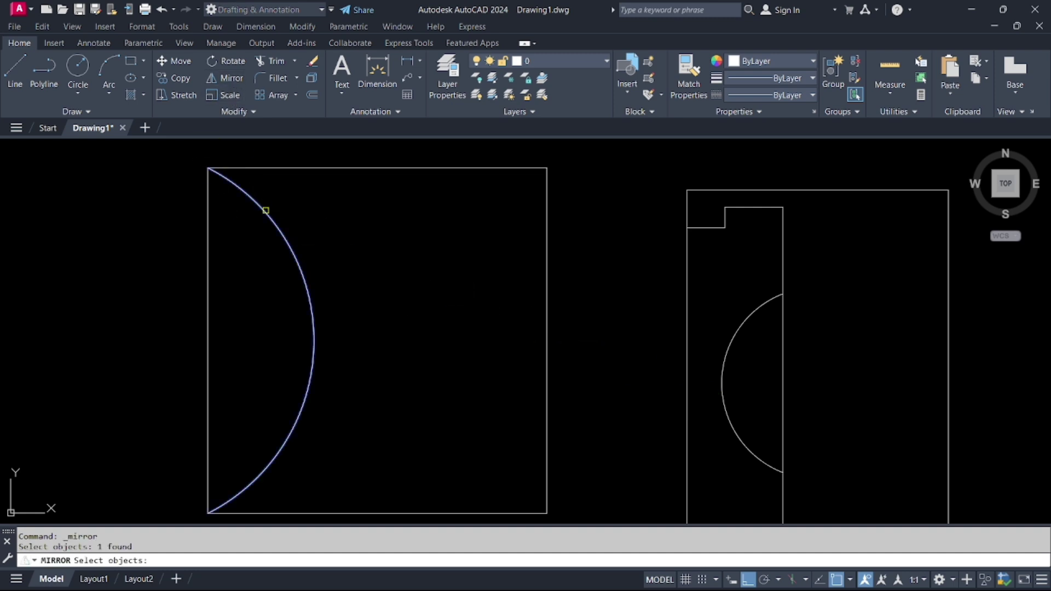
{"action": "key", "text": "Return"}
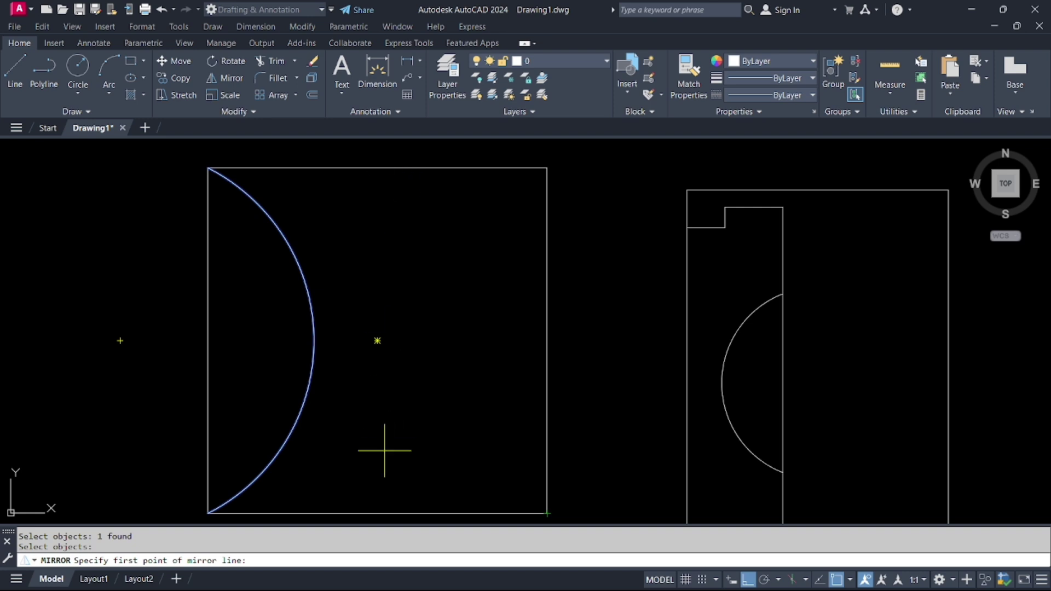
{"action": "scroll", "coordinate": [478, 257], "scroll_direction": "down", "scroll_amount": 4}
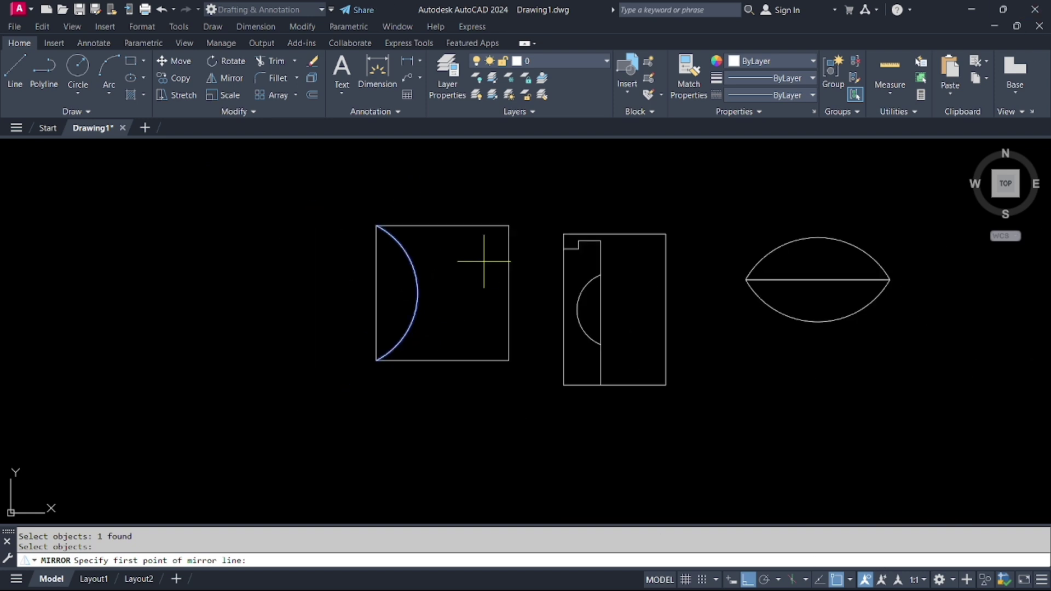
{"action": "scroll", "coordinate": [478, 256], "scroll_direction": "up", "scroll_amount": 2}
{"action": "scroll", "coordinate": [432, 207], "scroll_direction": "up", "scroll_amount": 2}
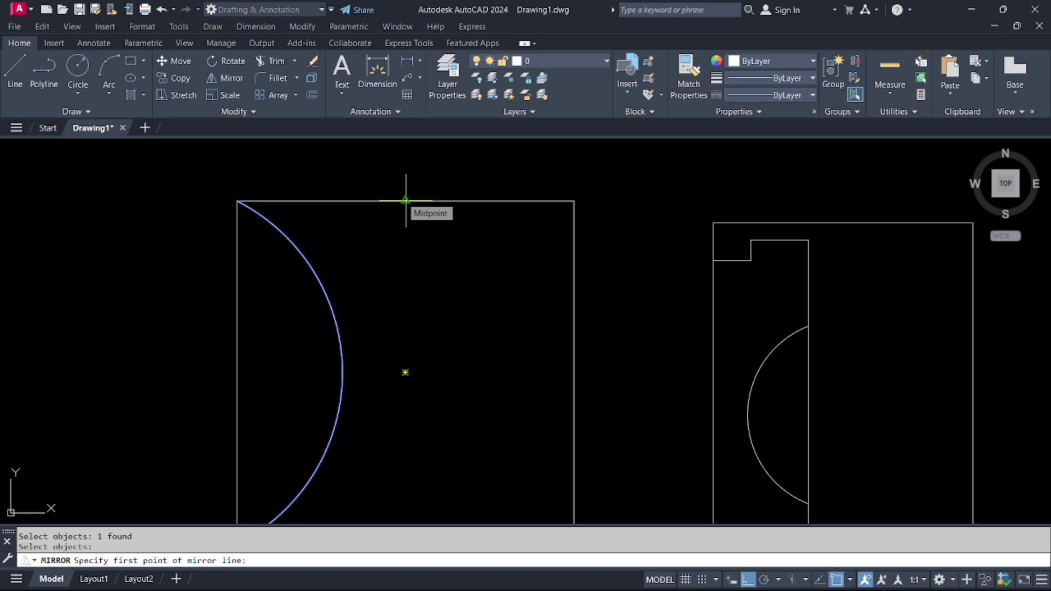
{"action": "left_click", "coordinate": [406, 201]}
- With Ortho off, finish mirroring the square's arc using the lower edge's midpoint as the mirror line's second point, keeping the source arc
{"action": "scroll", "coordinate": [406, 200], "scroll_direction": "down", "scroll_amount": 2}
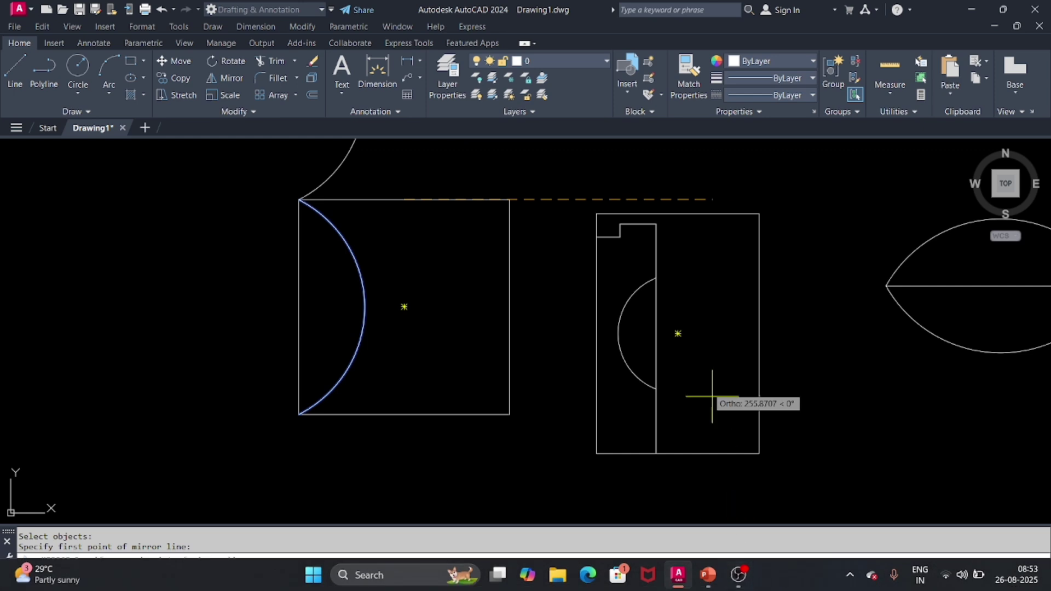
{"action": "left_click", "coordinate": [748, 581]}
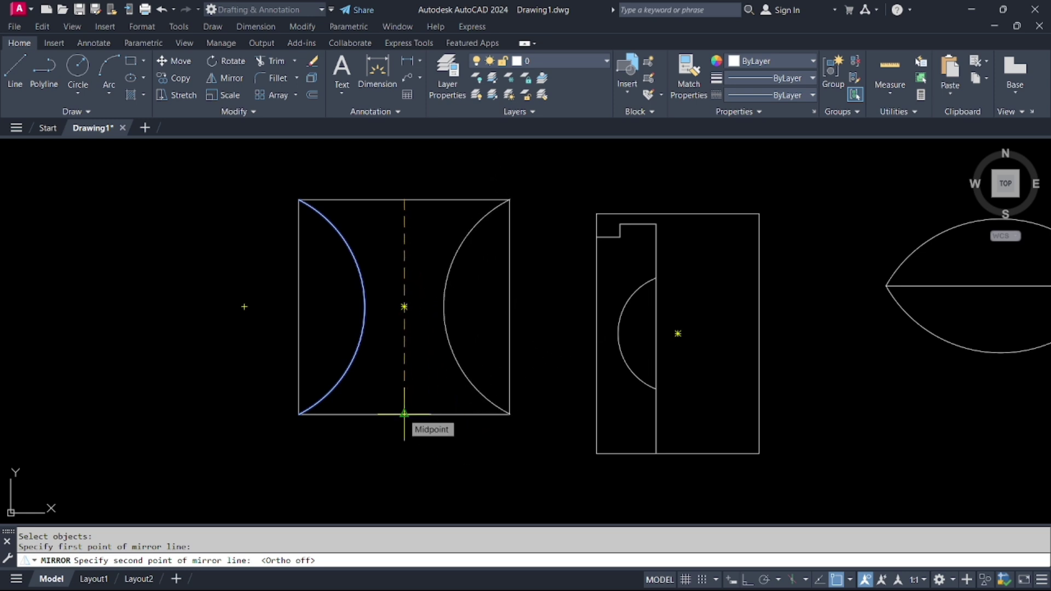
{"action": "scroll", "coordinate": [404, 414], "scroll_direction": "up", "scroll_amount": 4}
{"action": "scroll", "coordinate": [404, 415], "scroll_direction": "down", "scroll_amount": 4}
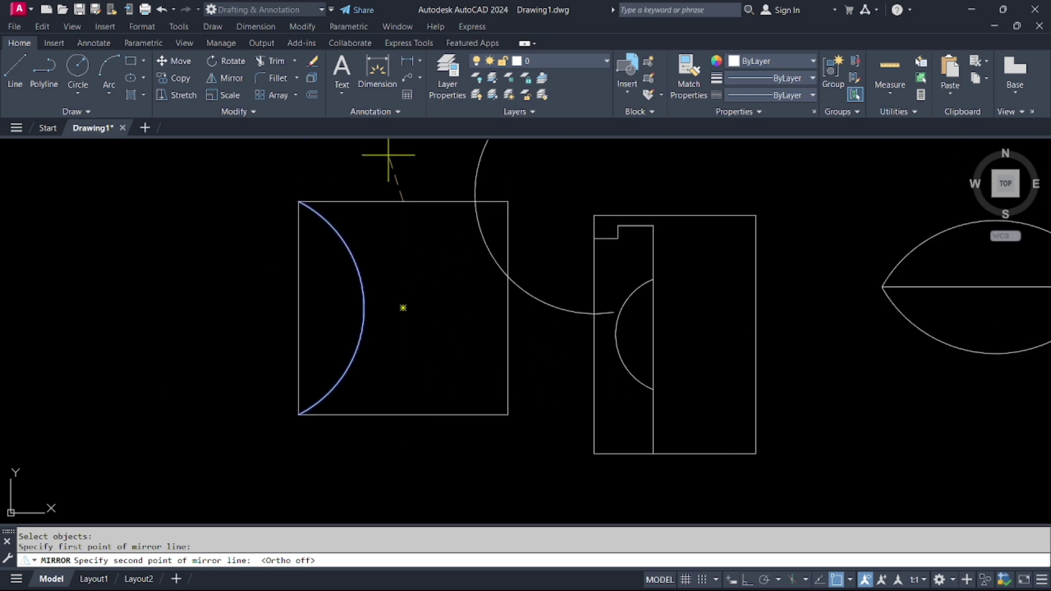
{"action": "scroll", "coordinate": [431, 417], "scroll_direction": "up", "scroll_amount": 4}
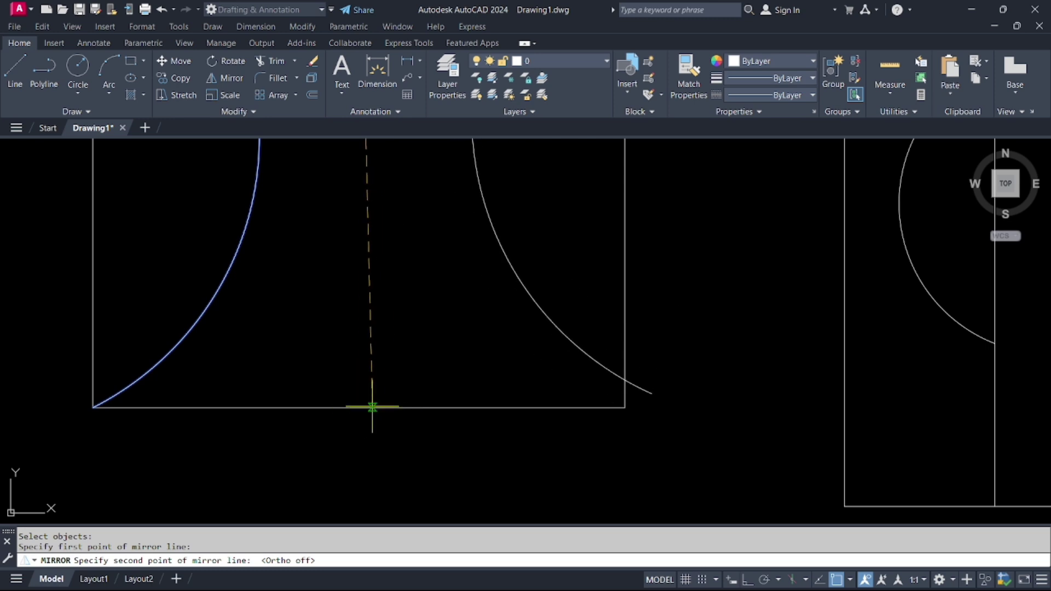
{"action": "scroll", "coordinate": [359, 408], "scroll_direction": "down", "scroll_amount": 4}
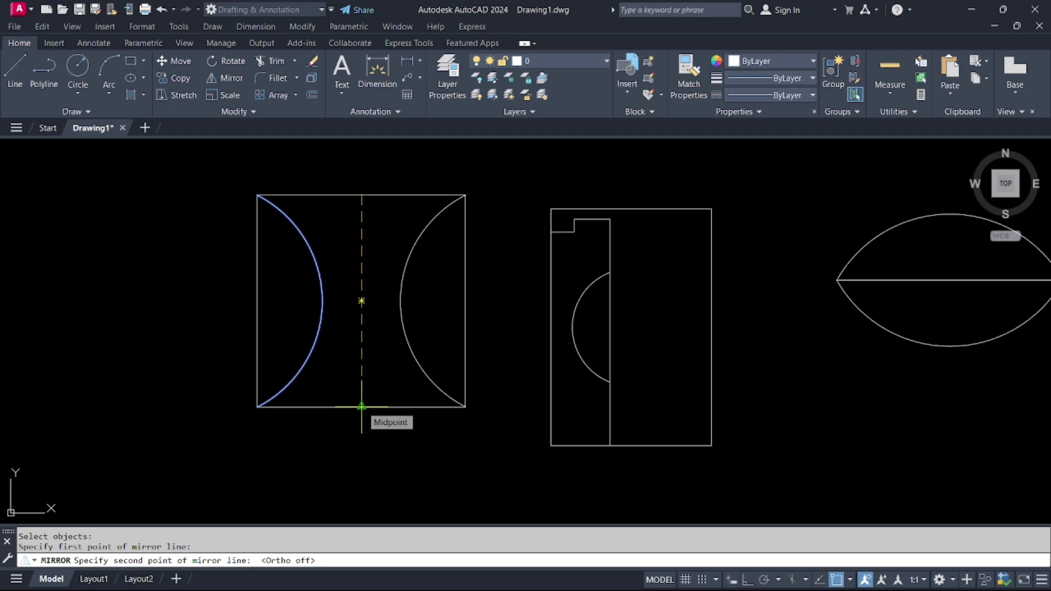
{"action": "scroll", "coordinate": [361, 407], "scroll_direction": "up", "scroll_amount": 3}
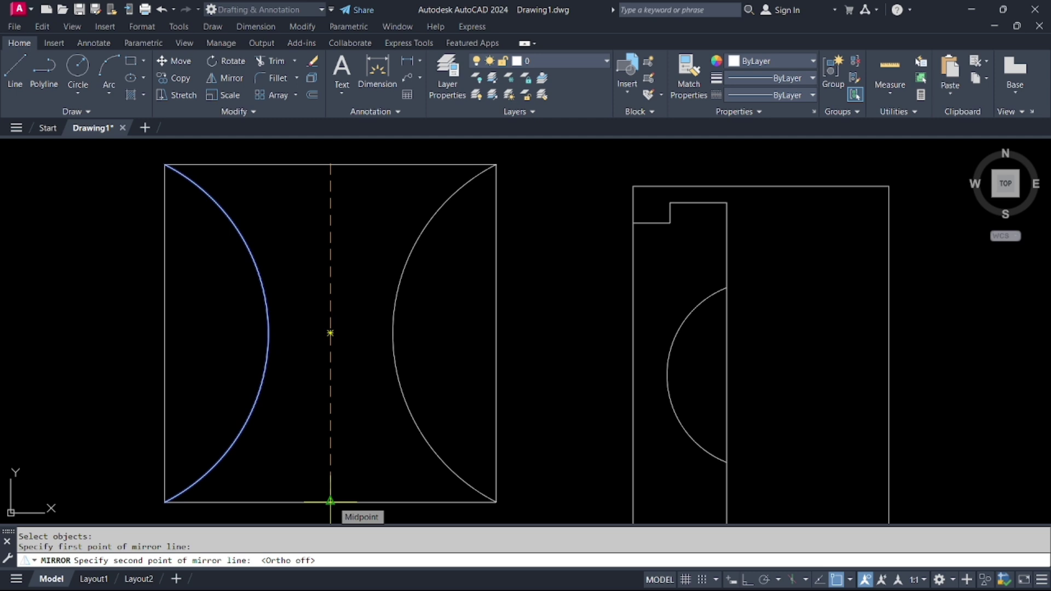
{"action": "left_click", "coordinate": [330, 502]}
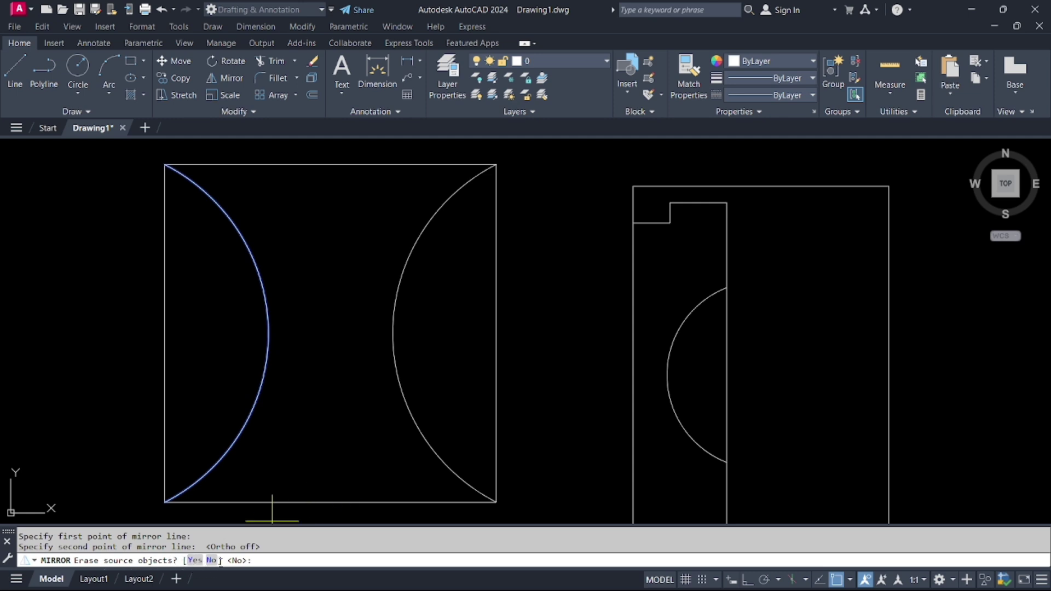
{"action": "type", "text": "N"}
{"action": "key", "text": "Return"}
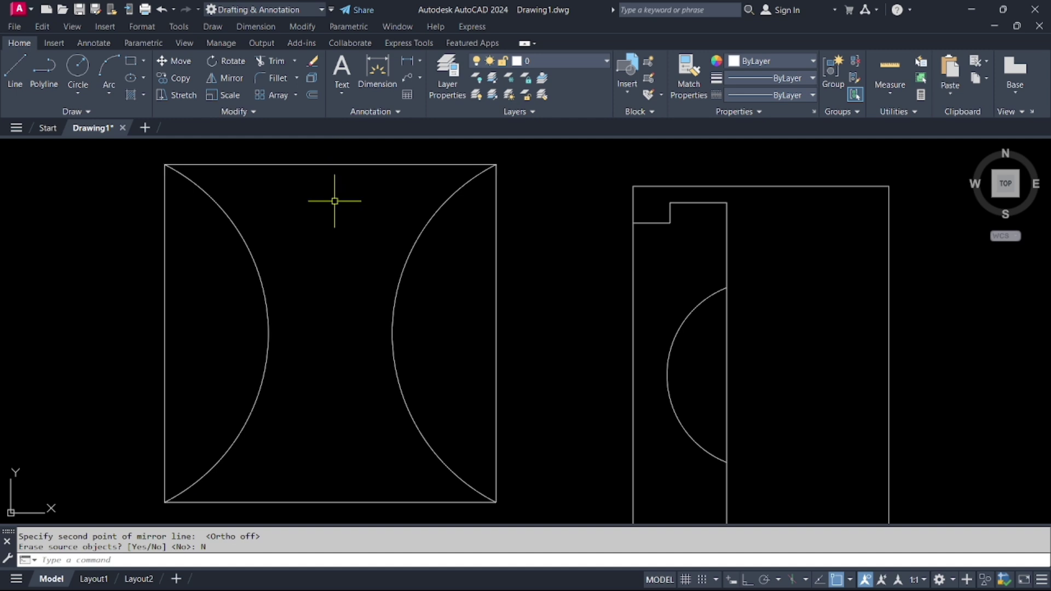
- Mirror the rectangle's stepped outline, vertical line and arc across the line joining the midpoints of its upper and lower edges, keeping the source objects
{"action": "scroll", "coordinate": [370, 308], "scroll_direction": "down", "scroll_amount": 2}
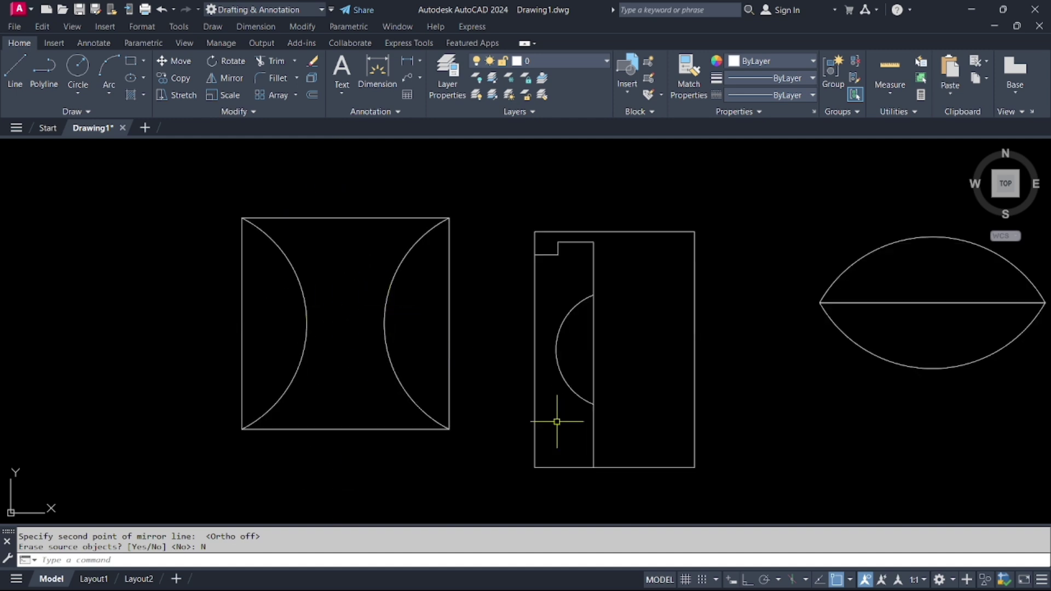
{"action": "middle_click_drag", "start_coordinate": [556, 421], "coordinate": [390, 405]}
{"action": "scroll", "coordinate": [490, 332], "scroll_direction": "up", "scroll_amount": 2}
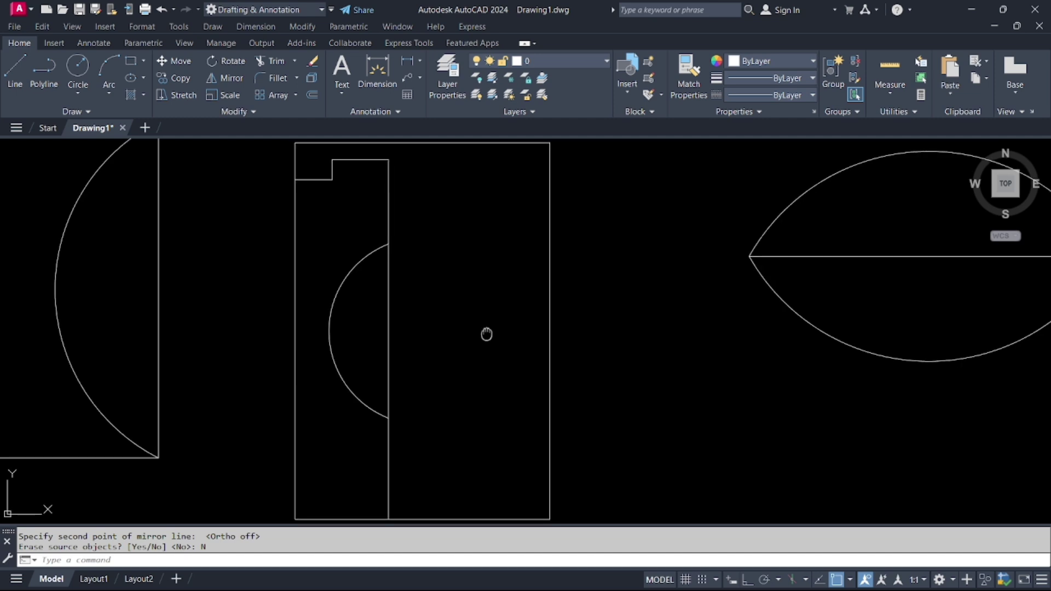
{"action": "scroll", "coordinate": [488, 334], "scroll_direction": "down", "scroll_amount": 2}
{"action": "mouse_move", "coordinate": [488, 335]}
{"action": "middle_mouse_down"}
{"action": "mouse_move", "coordinate": [449, 341]}
{"action": "mouse_move", "coordinate": [336, 328]}
{"action": "middle_mouse_up"}
{"action": "scroll", "coordinate": [188, 301], "scroll_direction": "up", "scroll_amount": 2}
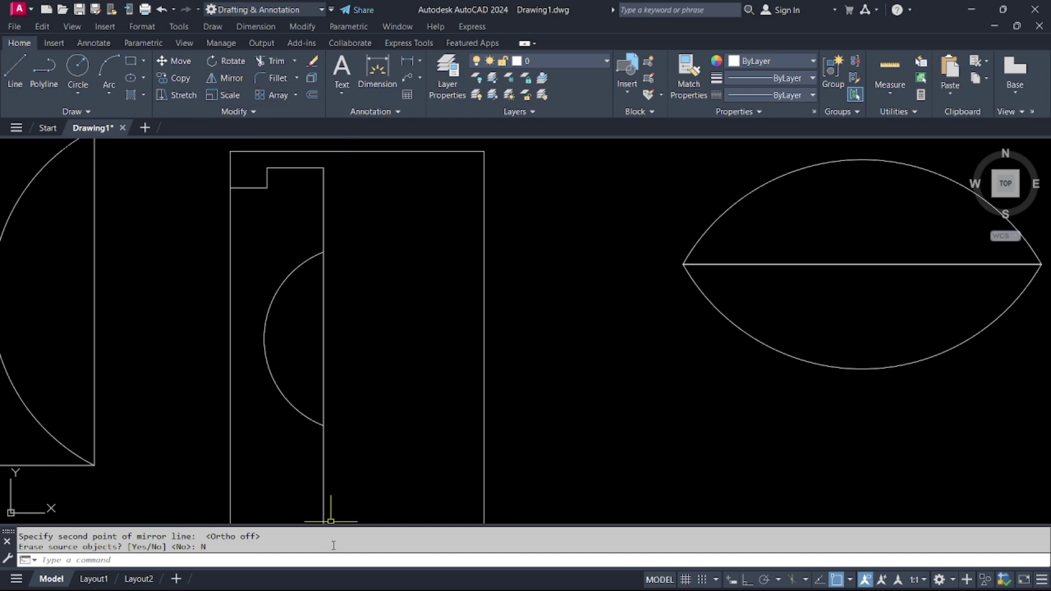
{"action": "left_click", "coordinate": [240, 78]}
{"action": "scroll", "coordinate": [315, 240], "scroll_direction": "down", "scroll_amount": 1}
{"action": "left_click", "coordinate": [365, 360]}
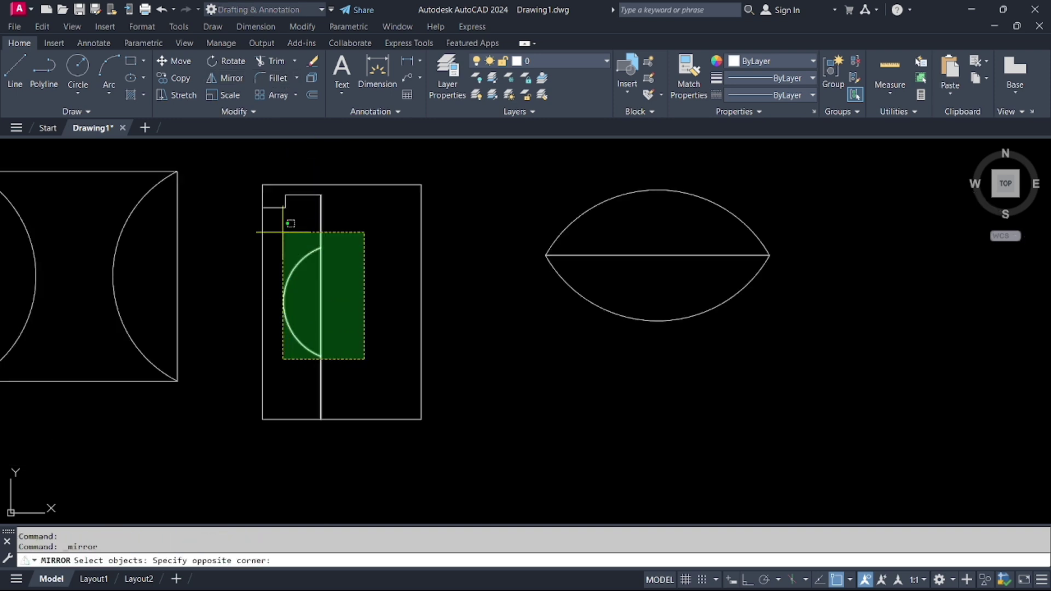
{"action": "left_click", "coordinate": [278, 192]}
{"action": "scroll", "coordinate": [254, 199], "scroll_direction": "up", "scroll_amount": 2}
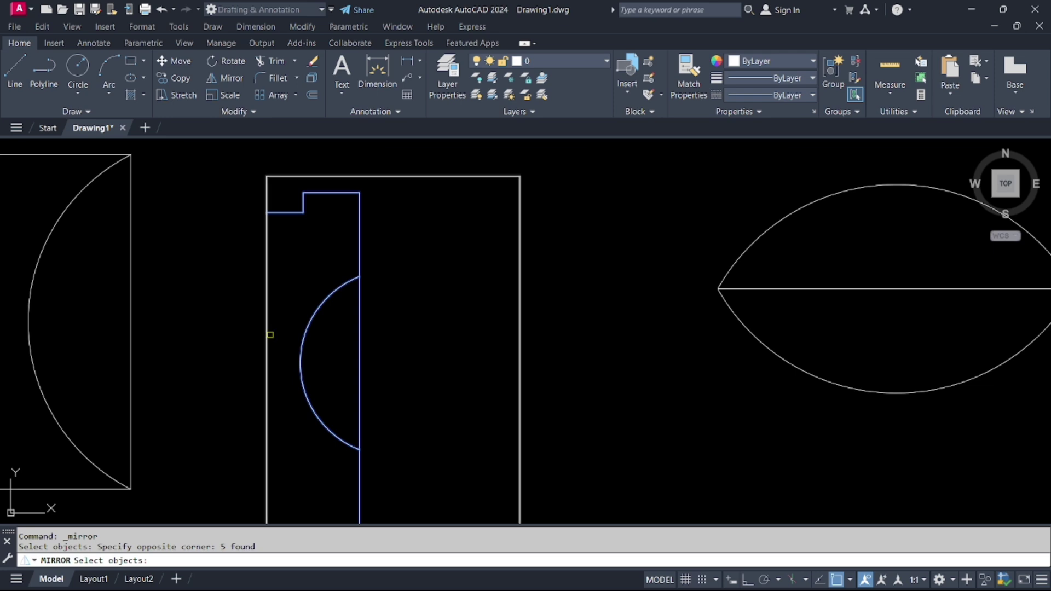
{"action": "key", "text": "Return"}
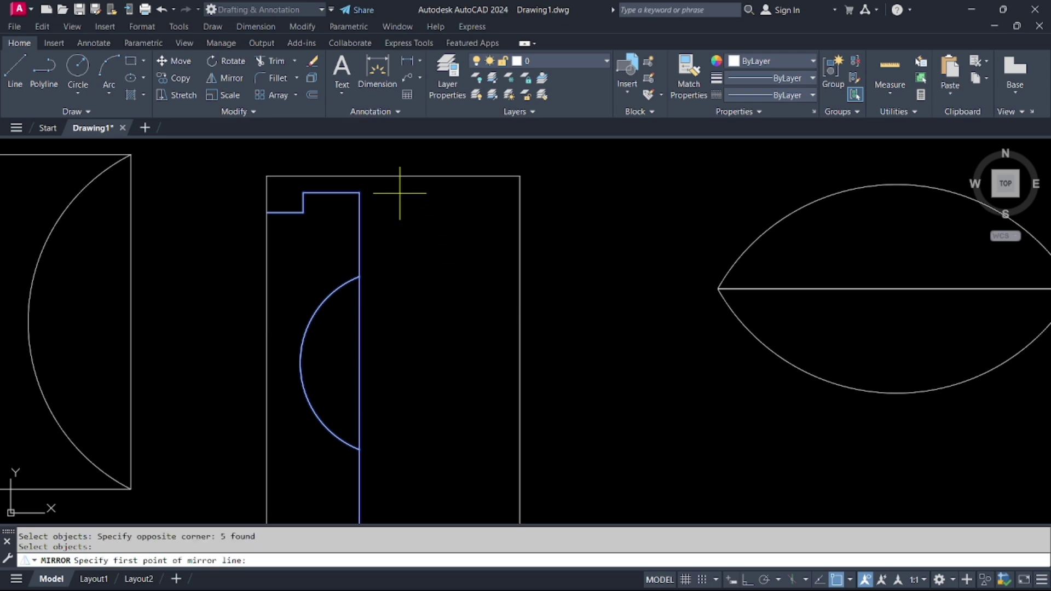
{"action": "left_click", "coordinate": [393, 175]}
{"action": "scroll", "coordinate": [393, 176], "scroll_direction": "down", "scroll_amount": 2}
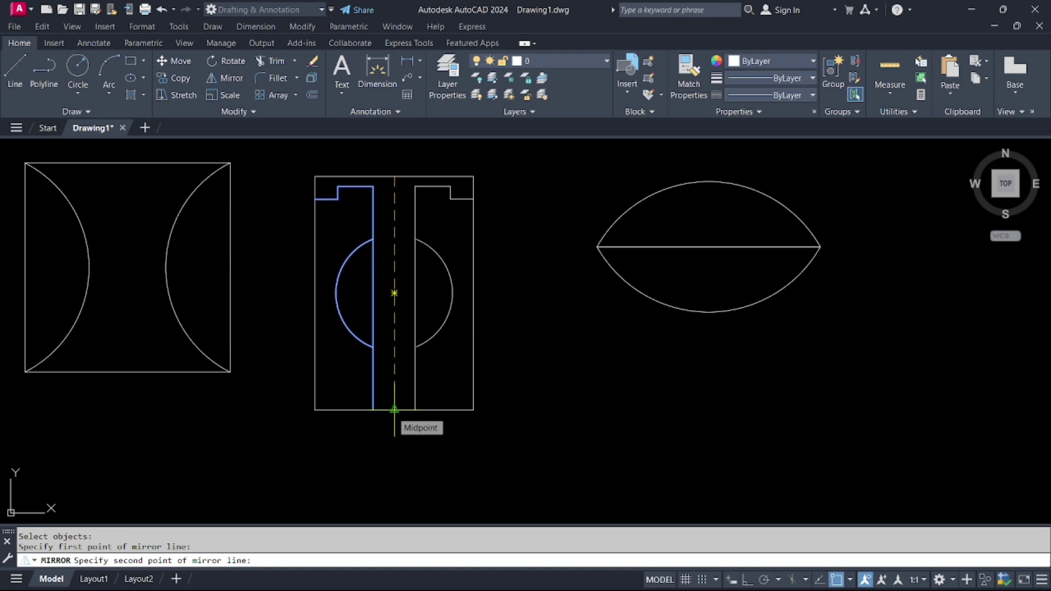
{"action": "left_click", "coordinate": [394, 409]}
{"action": "key", "text": "Return"}
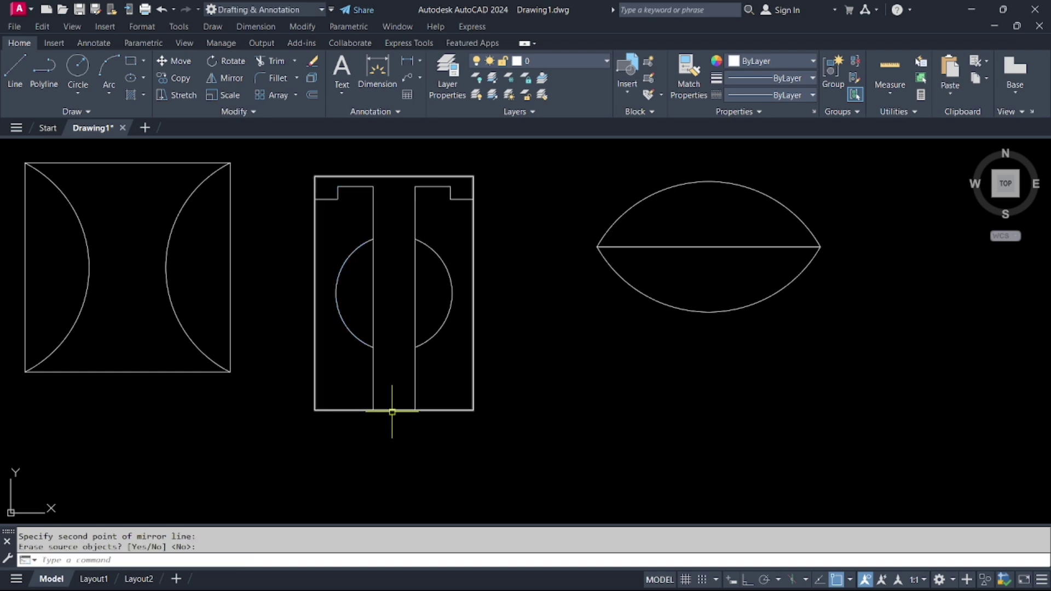
- Examine the stepped outlines, vertical lines and arcs on both halves of the rectangle
{"action": "scroll", "coordinate": [312, 258], "scroll_direction": "up", "scroll_amount": 2}
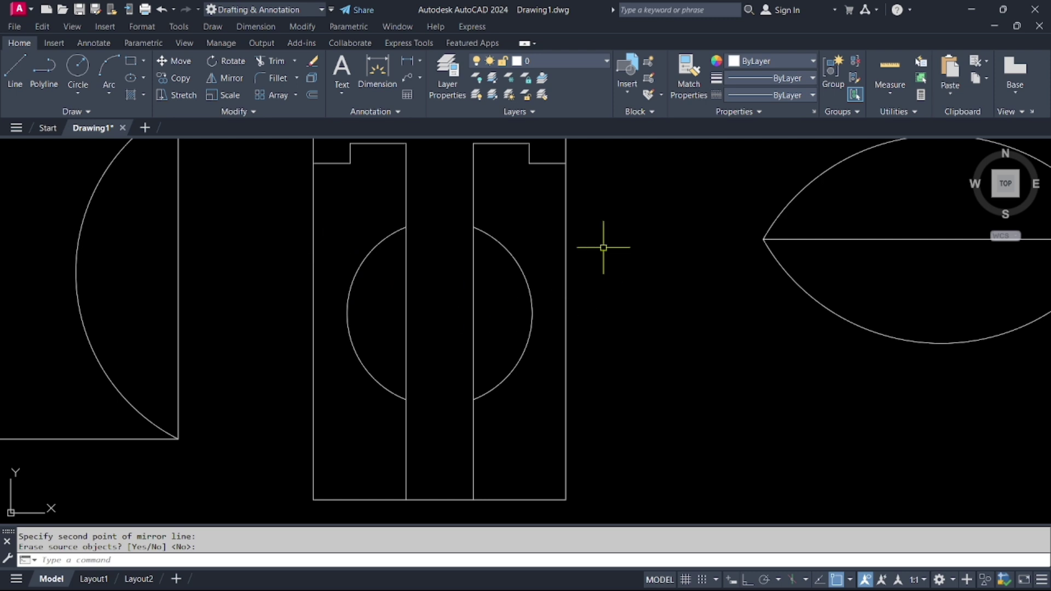
{"action": "middle_click_drag", "start_coordinate": [496, 352], "coordinate": [463, 400]}
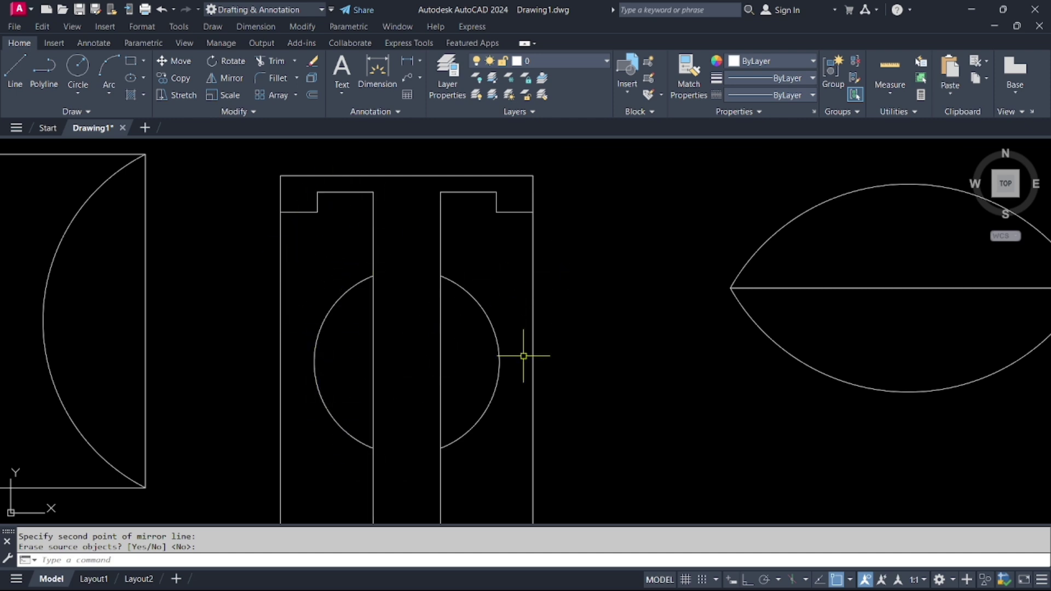
{"action": "scroll", "coordinate": [420, 376], "scroll_direction": "down", "scroll_amount": 4}
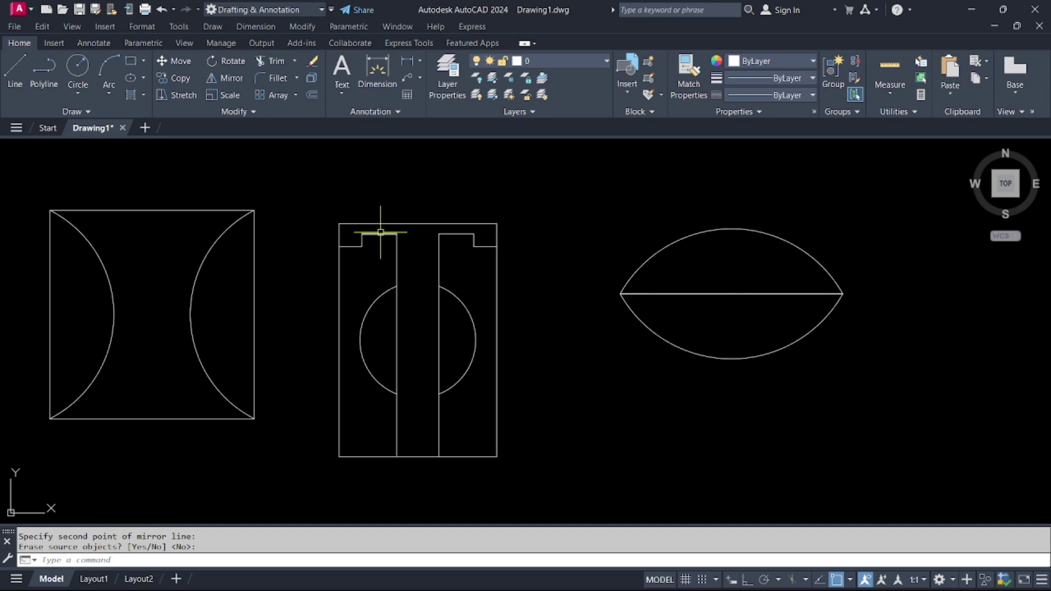
{"action": "scroll", "coordinate": [380, 232], "scroll_direction": "up", "scroll_amount": 3}
{"action": "scroll", "coordinate": [394, 466], "scroll_direction": "down", "scroll_amount": 2}
{"action": "middle_click_drag", "start_coordinate": [410, 422], "coordinate": [376, 300]}
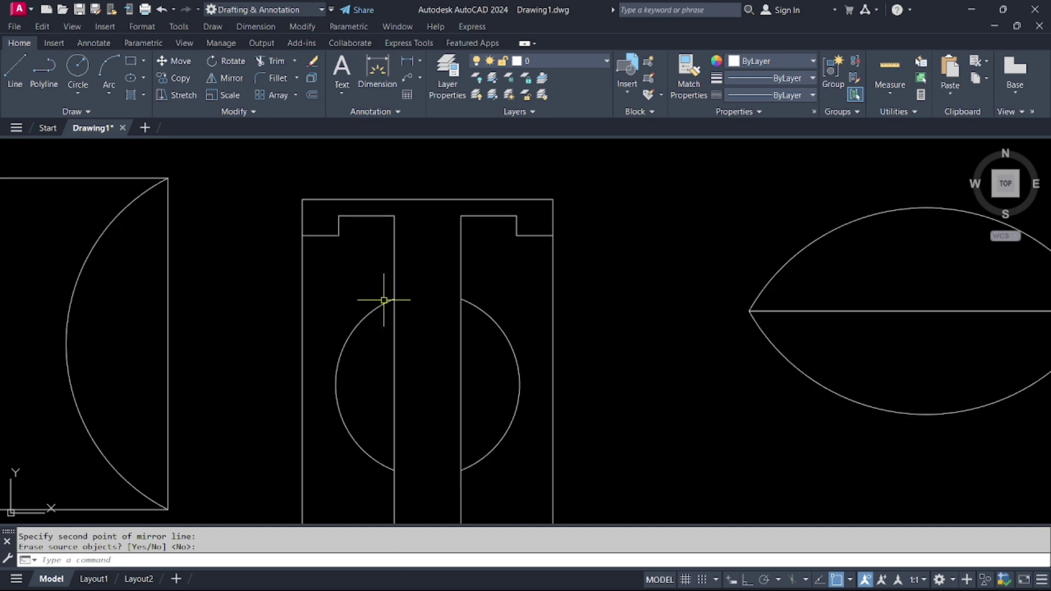
{"action": "scroll", "coordinate": [376, 300], "scroll_direction": "up", "scroll_amount": 1}
- With Ortho on, mirror both upper stepped outlines across the horizontal line joining the midpoints of the rectangle's side edges, keeping the source objects
{"action": "left_click", "coordinate": [227, 78]}
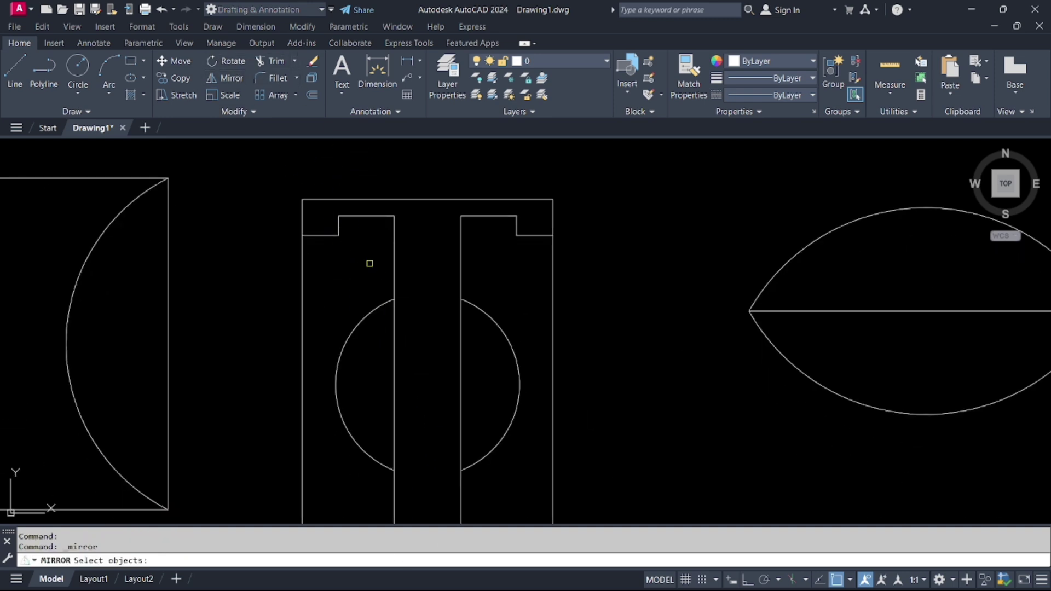
{"action": "left_click", "coordinate": [370, 250]}
{"action": "left_click", "coordinate": [328, 210]}
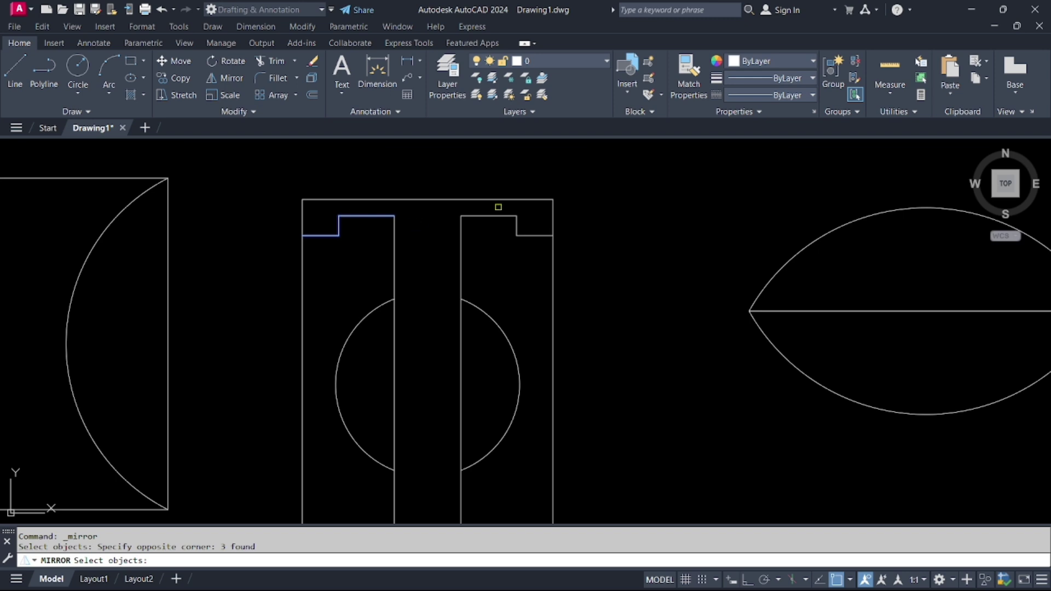
{"action": "left_click", "coordinate": [549, 250]}
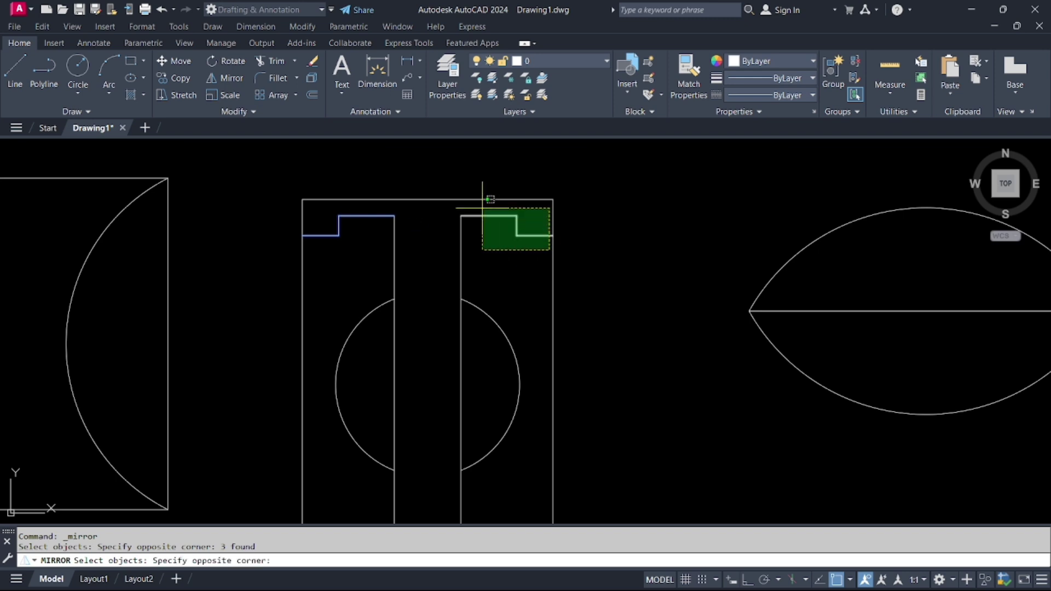
{"action": "left_click", "coordinate": [483, 208]}
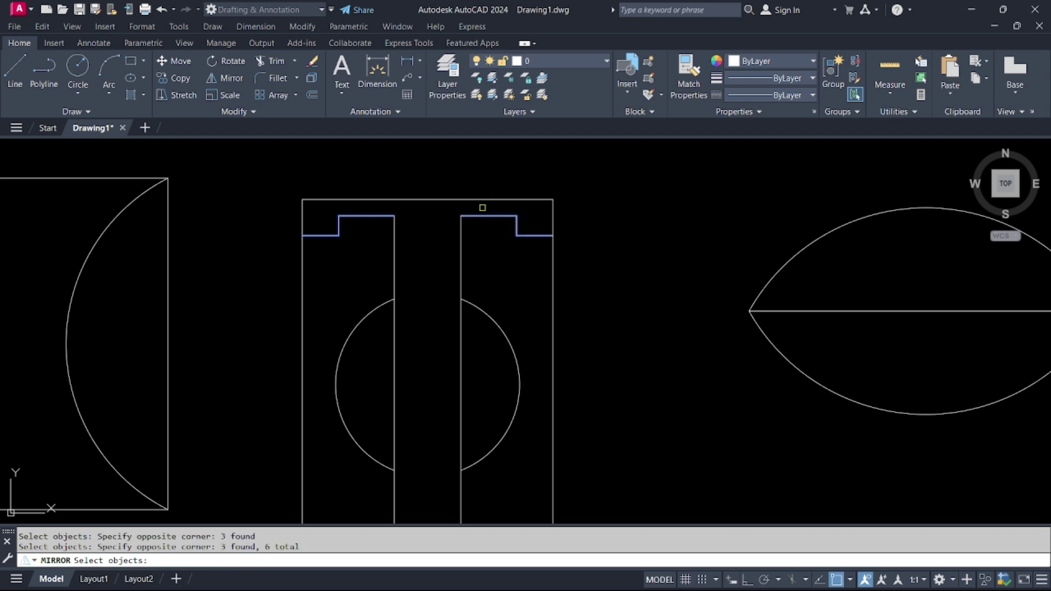
{"action": "key", "text": "Return"}
{"action": "scroll", "coordinate": [482, 207], "scroll_direction": "down", "scroll_amount": 2}
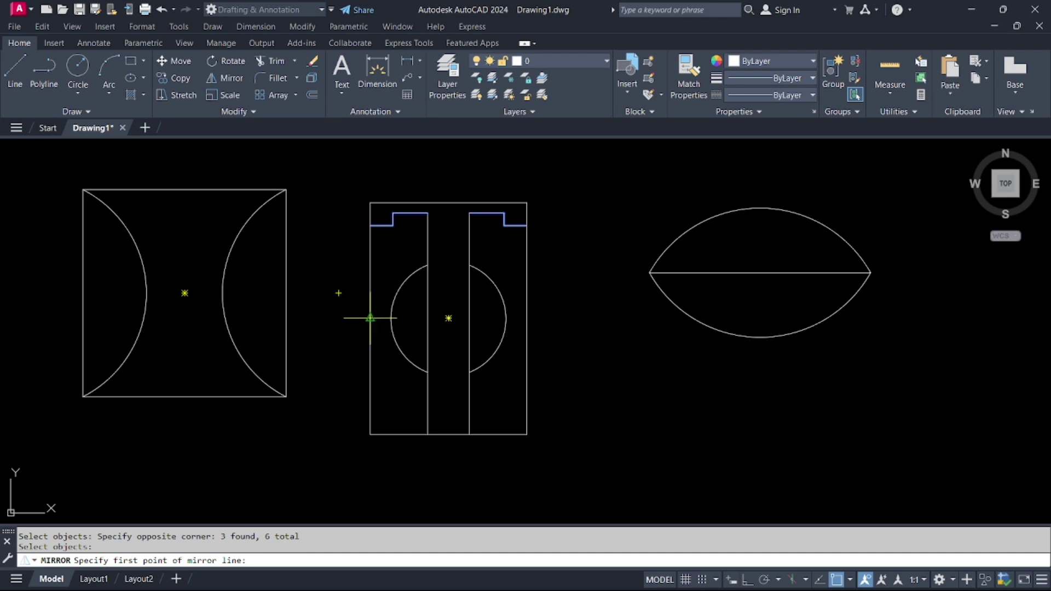
{"action": "scroll", "coordinate": [370, 318], "scroll_direction": "up", "scroll_amount": 3}
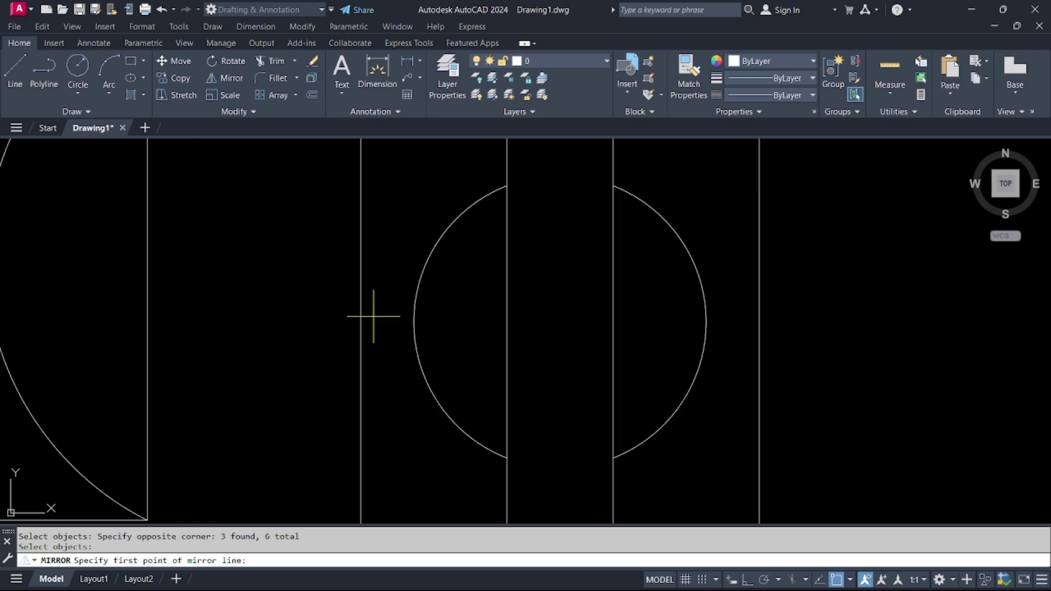
{"action": "left_click", "coordinate": [361, 322]}
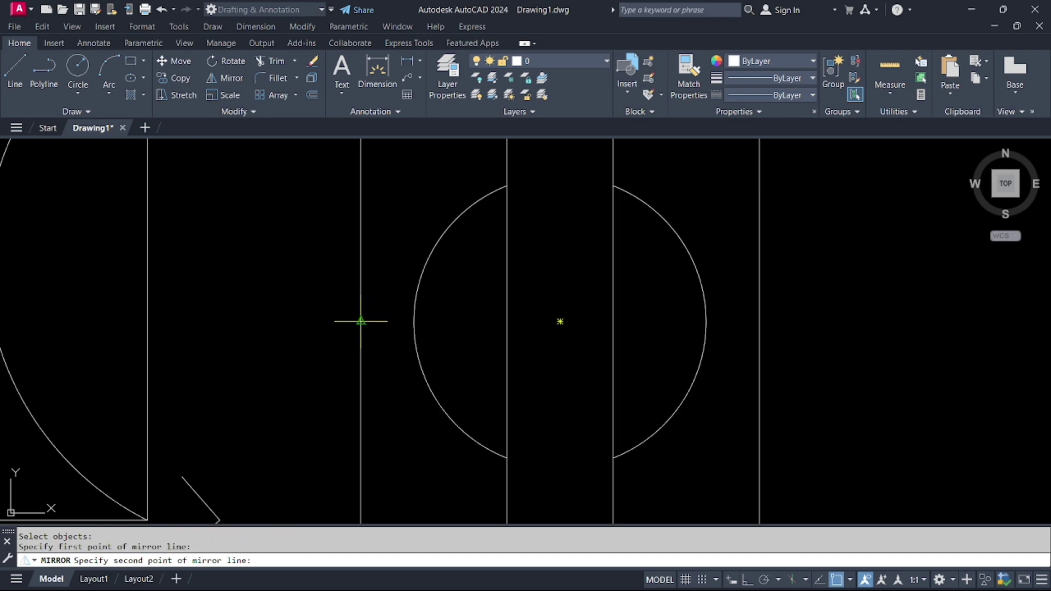
{"action": "scroll", "coordinate": [361, 322], "scroll_direction": "down", "scroll_amount": 2}
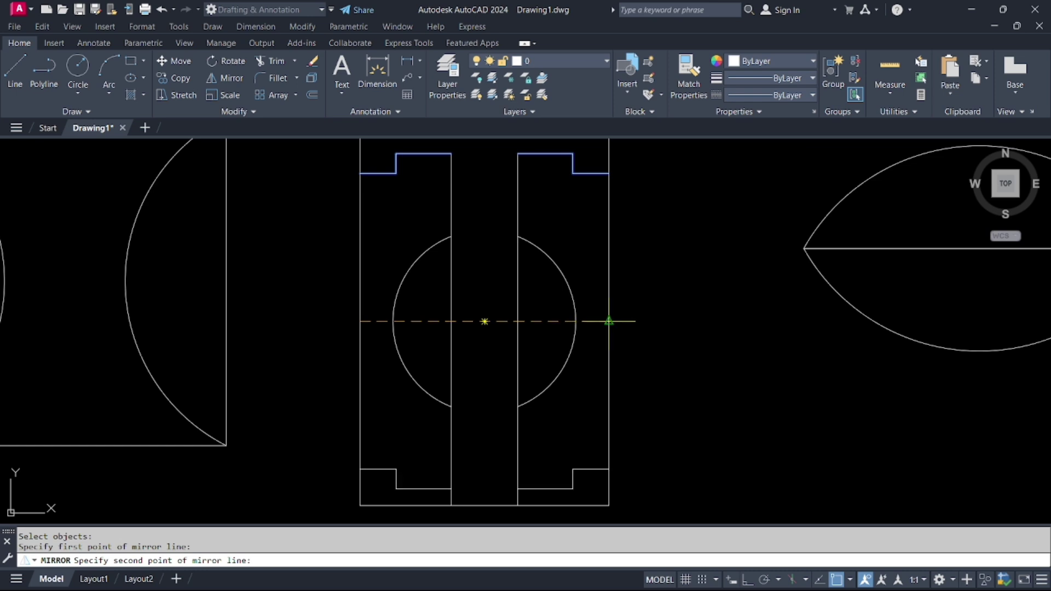
{"action": "left_click", "coordinate": [747, 579]}
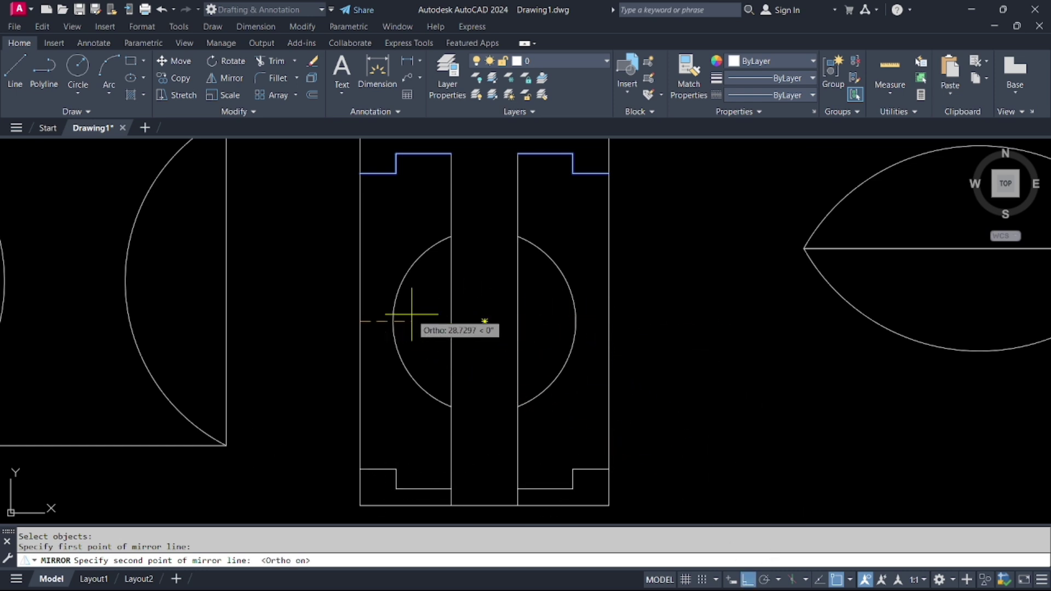
{"action": "scroll", "coordinate": [552, 339], "scroll_direction": "down", "scroll_amount": 2}
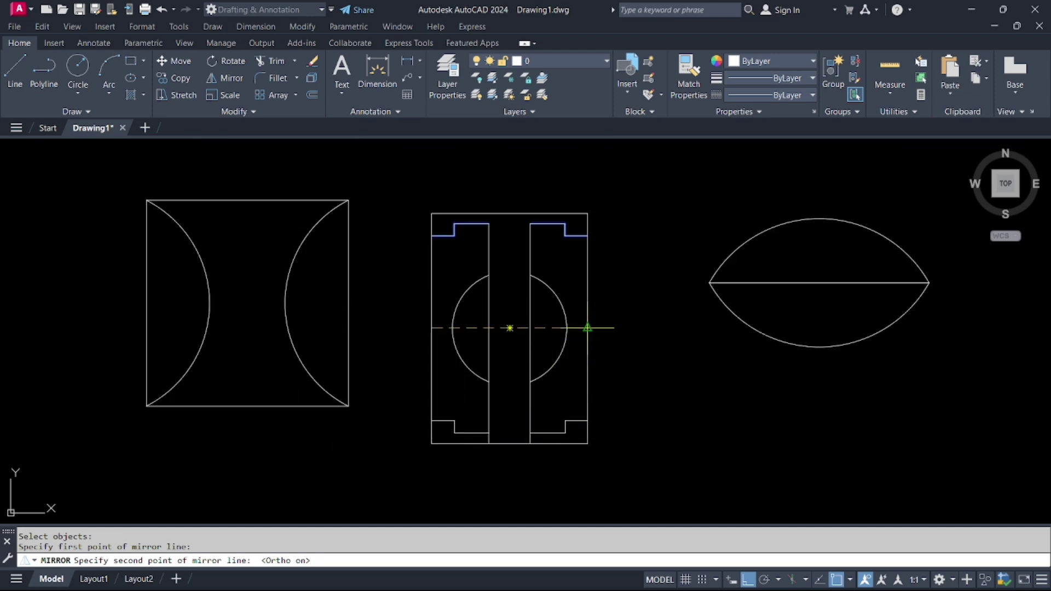
{"action": "left_click", "coordinate": [587, 327]}
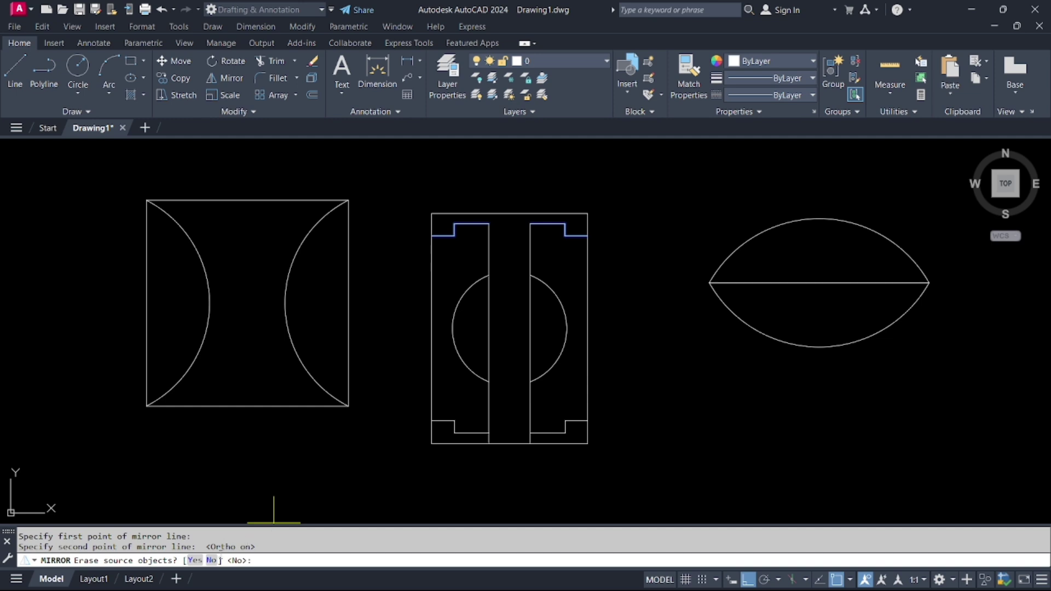
{"action": "left_click", "coordinate": [211, 560]}
- Trim the two inner vertical lines below the lower stepped outlines and between the ends of each arc
{"action": "scroll", "coordinate": [532, 452], "scroll_direction": "up", "scroll_amount": 4}
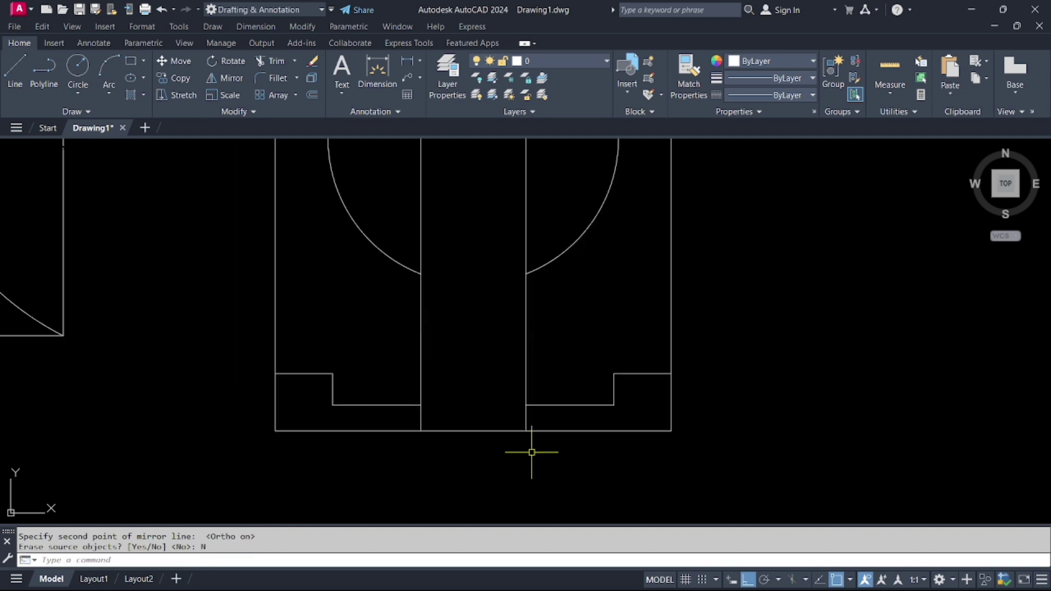
{"action": "scroll", "coordinate": [532, 452], "scroll_direction": "down", "scroll_amount": 4}
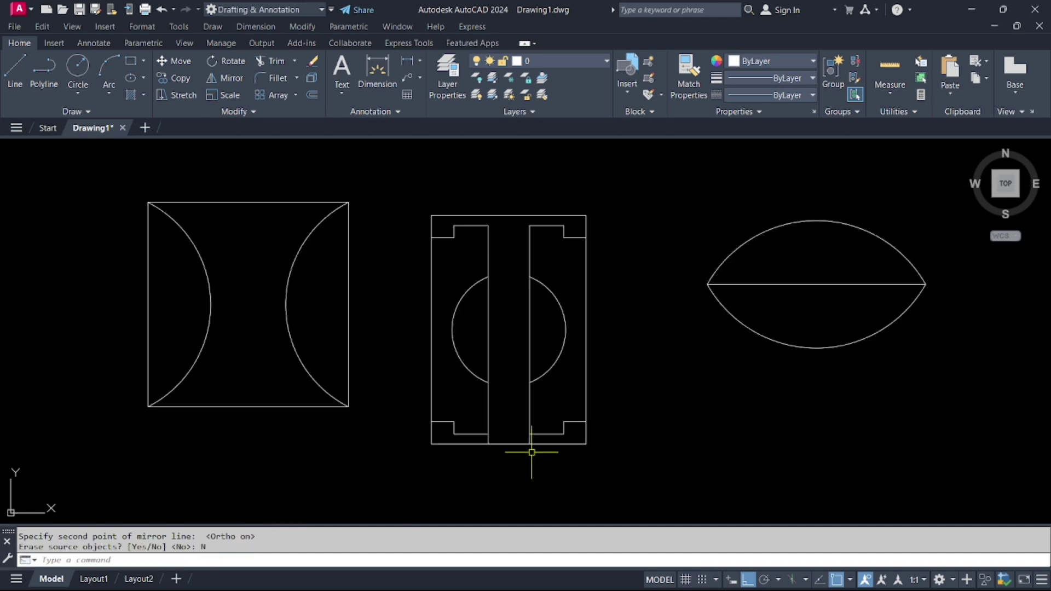
{"action": "left_click", "coordinate": [277, 61]}
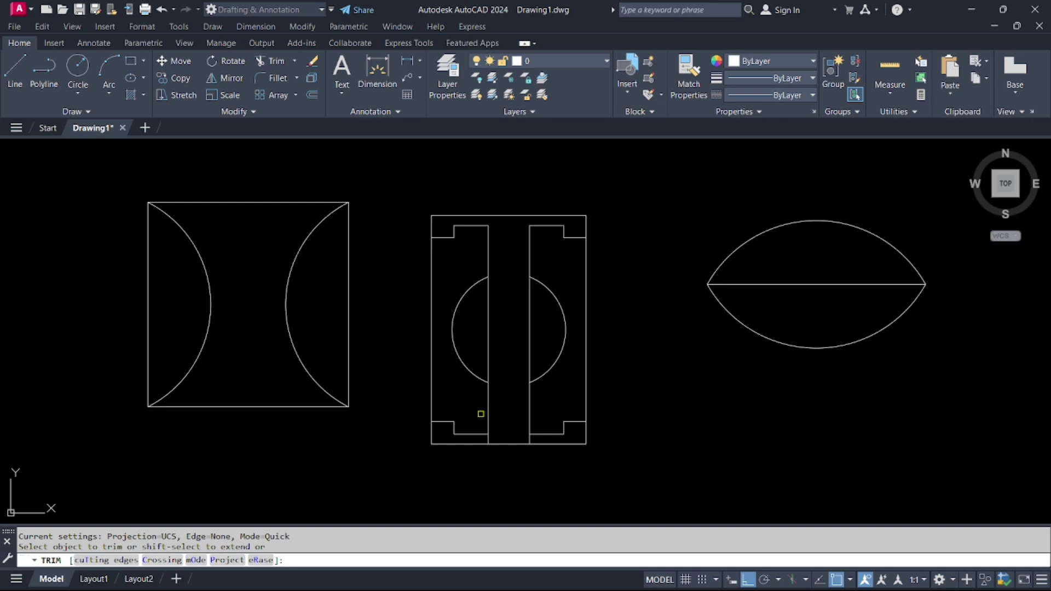
{"action": "scroll", "coordinate": [488, 454], "scroll_direction": "up", "scroll_amount": 4}
{"action": "left_click", "coordinate": [483, 418]}
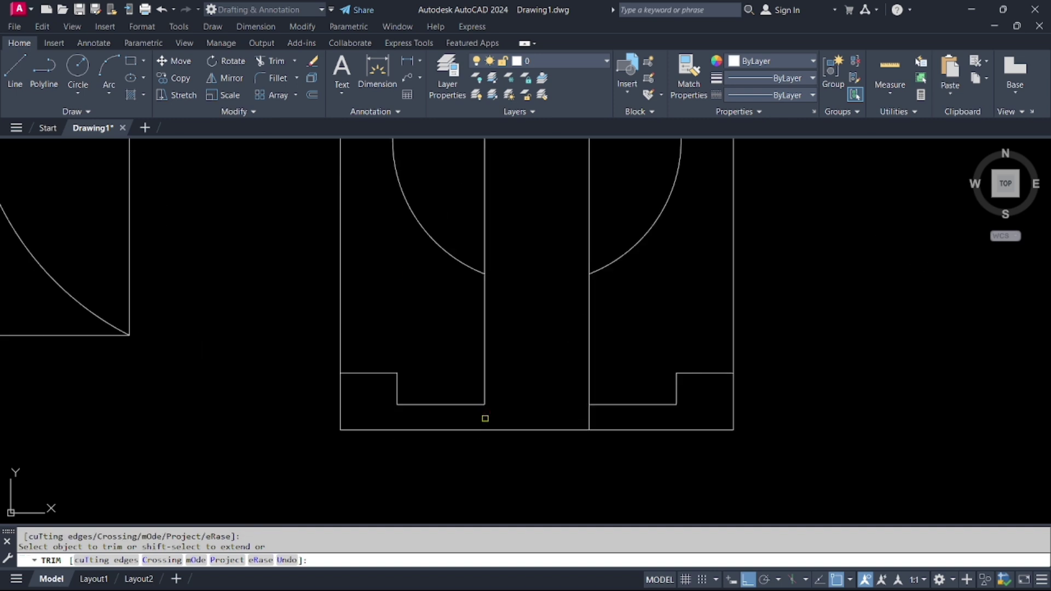
{"action": "left_click", "coordinate": [589, 419]}
{"action": "scroll", "coordinate": [589, 419], "scroll_direction": "down", "scroll_amount": 4}
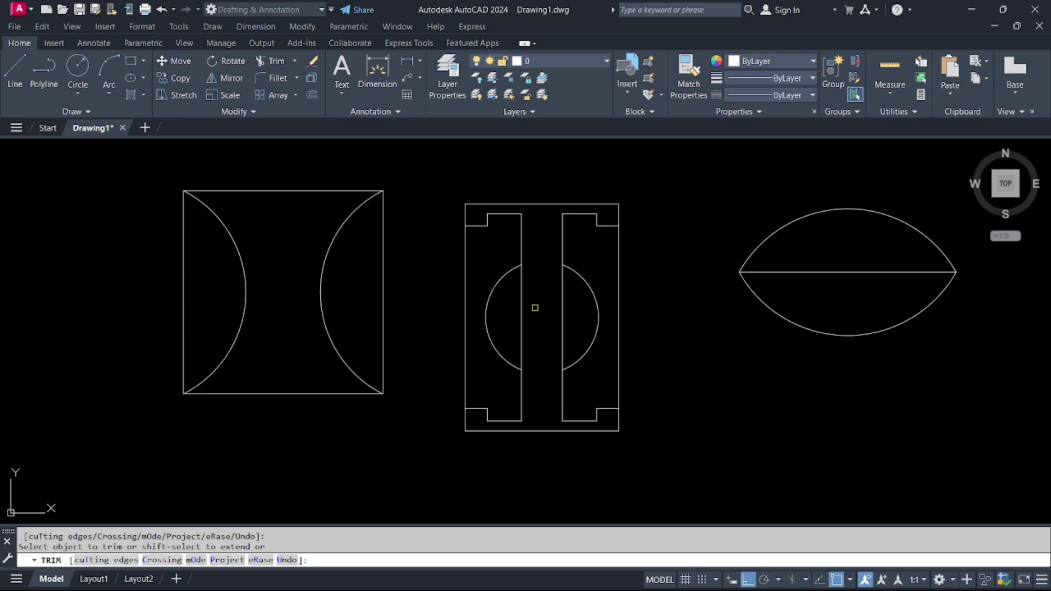
{"action": "left_click", "coordinate": [522, 313]}
{"action": "left_click", "coordinate": [561, 303]}
{"action": "key", "text": "Escape"}
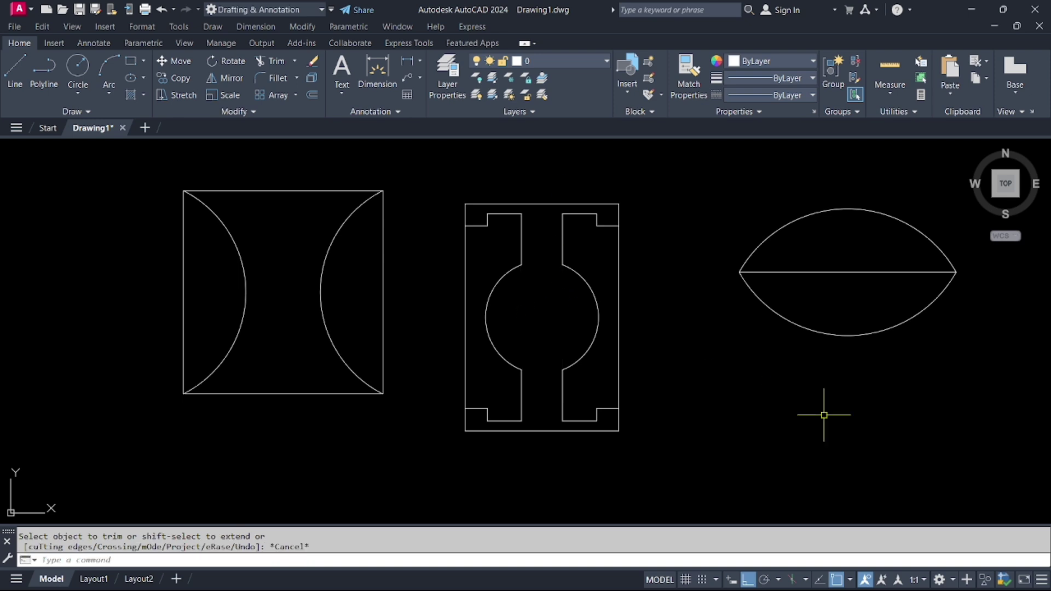